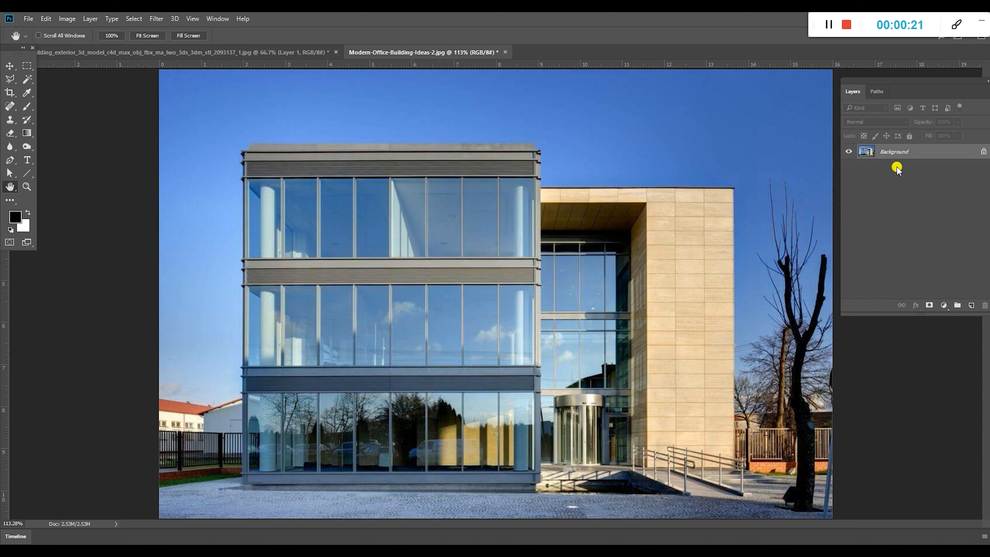
# - Duplicate the Background layer of the building photo
pyautogui.rightClick(896, 151)
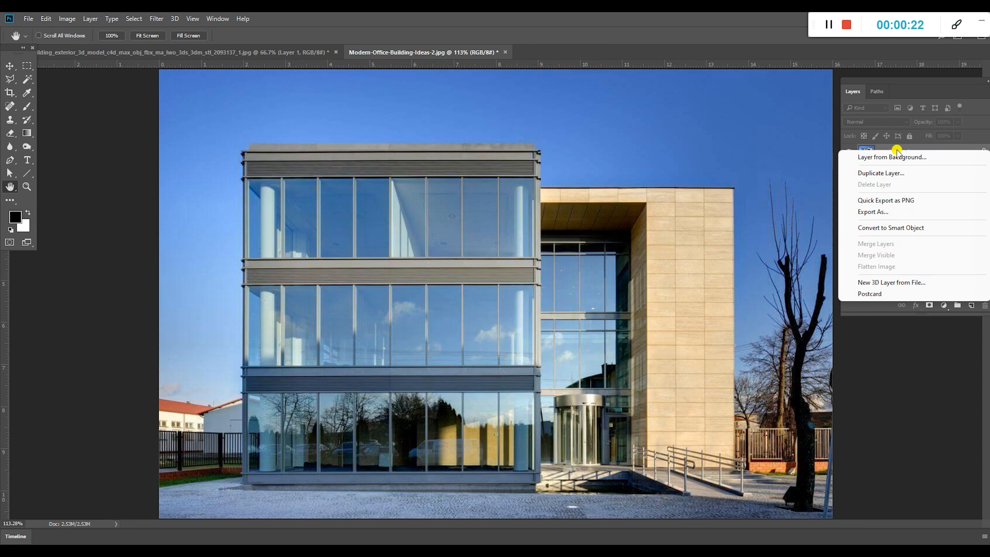
pyautogui.click(877, 171)
pyautogui.press('Return')
# - Darken the Background copy layer to a night look by strongly lowering its exposure
pyautogui.click(67, 18)
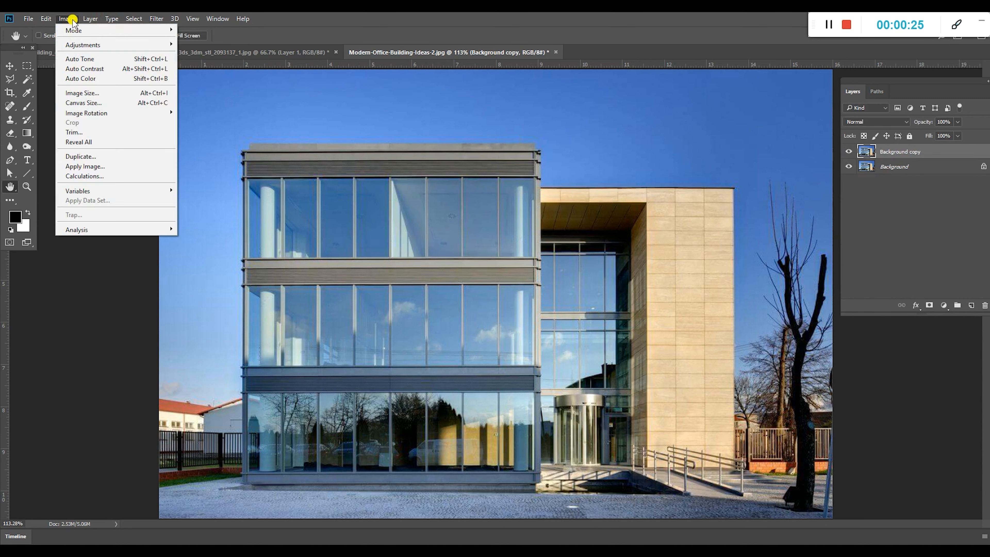
pyautogui.moveTo(83, 45)
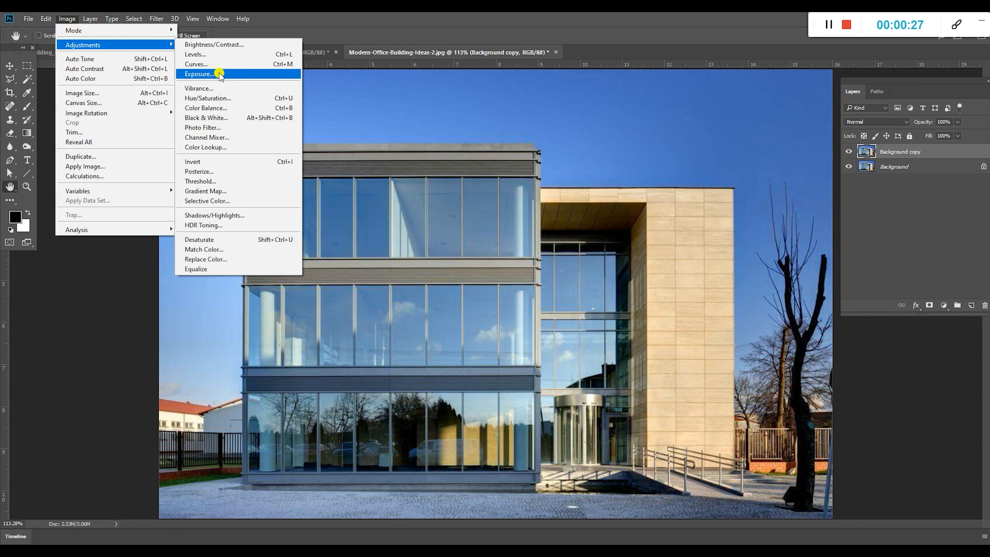
pyautogui.click(234, 74)
pyautogui.moveTo(696, 242); pyautogui.dragTo(663, 244)
pyautogui.click(792, 210)
pyautogui.press('h')
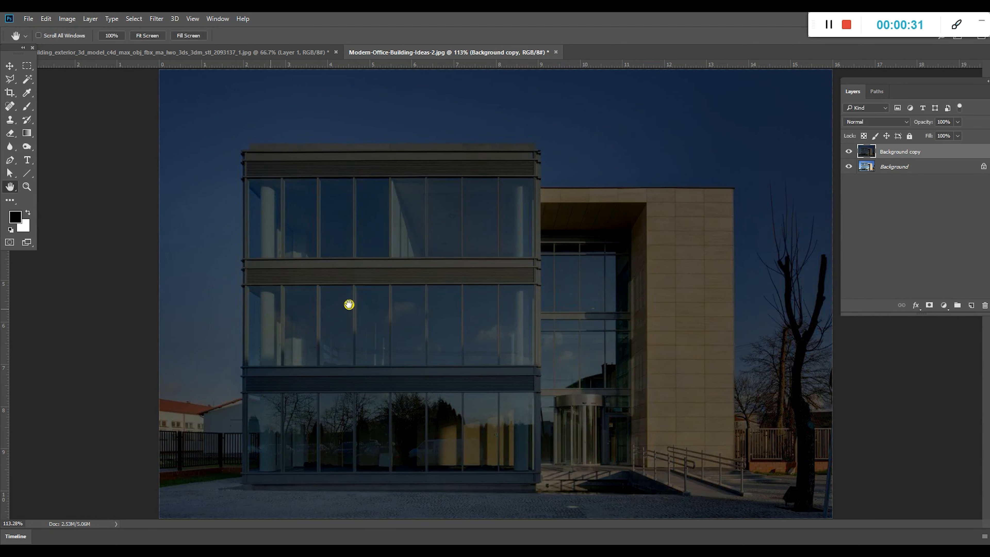
# - Make a rectangular selection around the leftmost window pane on the building's top floor
pyautogui.click(26, 186)
pyautogui.moveTo(316, 265); pyautogui.dragTo(352, 345)
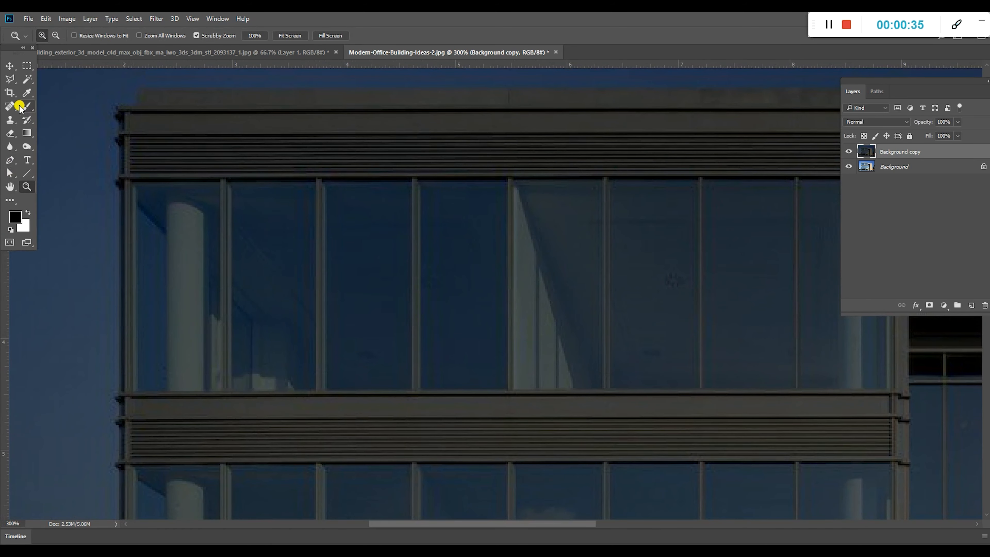
pyautogui.click(26, 66)
pyautogui.moveTo(133, 183); pyautogui.dragTo(223, 392)
pyautogui.doubleClick(10, 187)
pyautogui.click(22, 190)
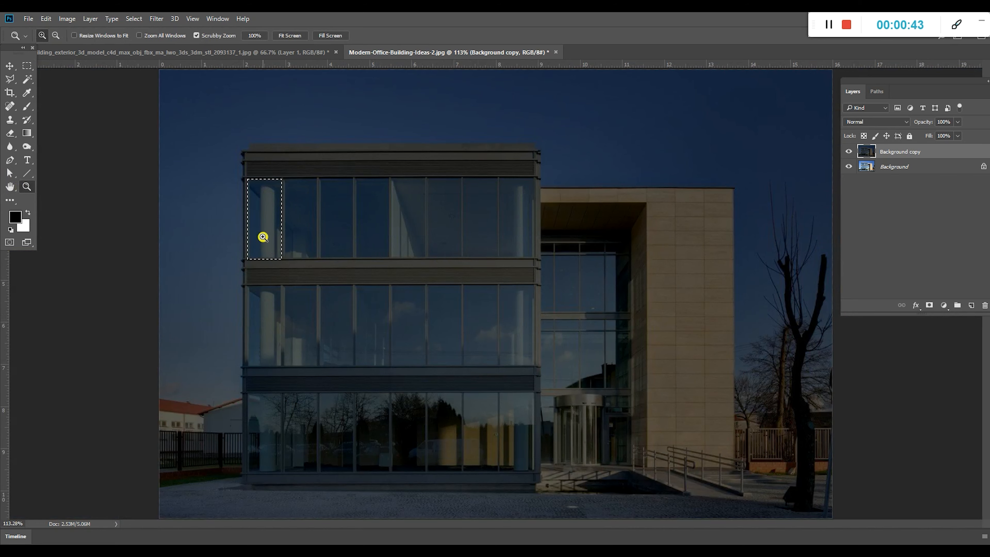
pyautogui.click(266, 222)
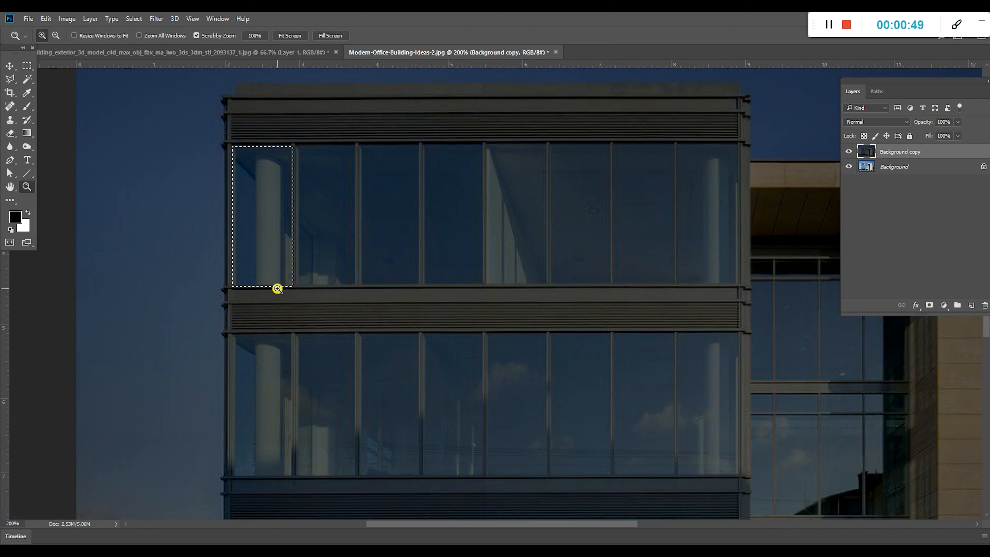
# - Add a new empty layer above the Background copy and set the foreground colour to a strong magenta
pyautogui.click(974, 306)
pyautogui.scroll(3, 358, 244)
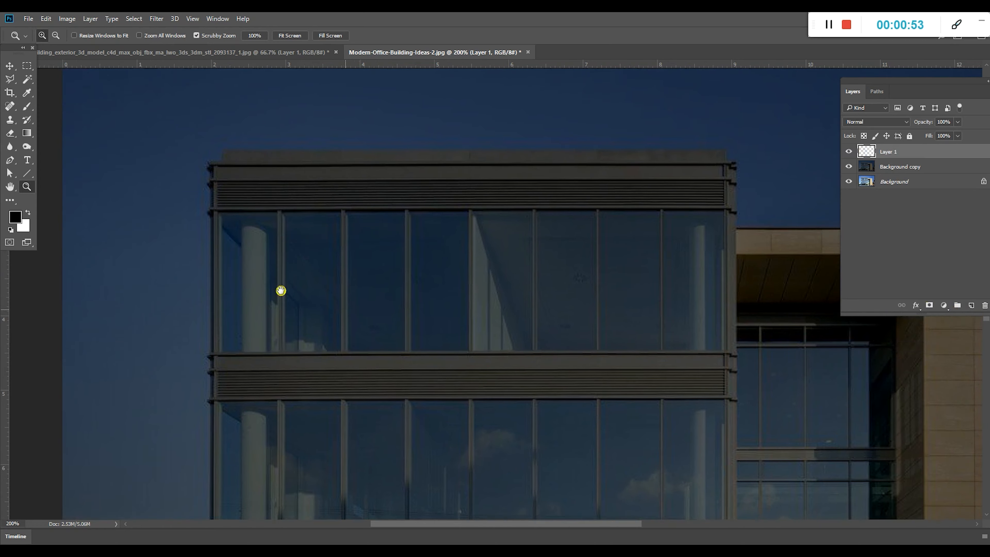
pyautogui.click(18, 217)
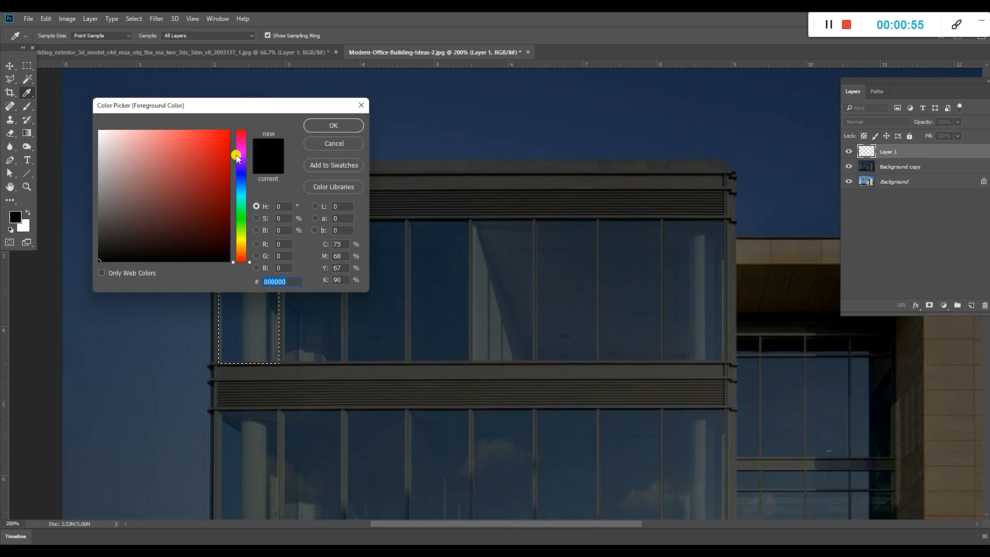
pyautogui.moveTo(239, 156); pyautogui.dragTo(242, 153)
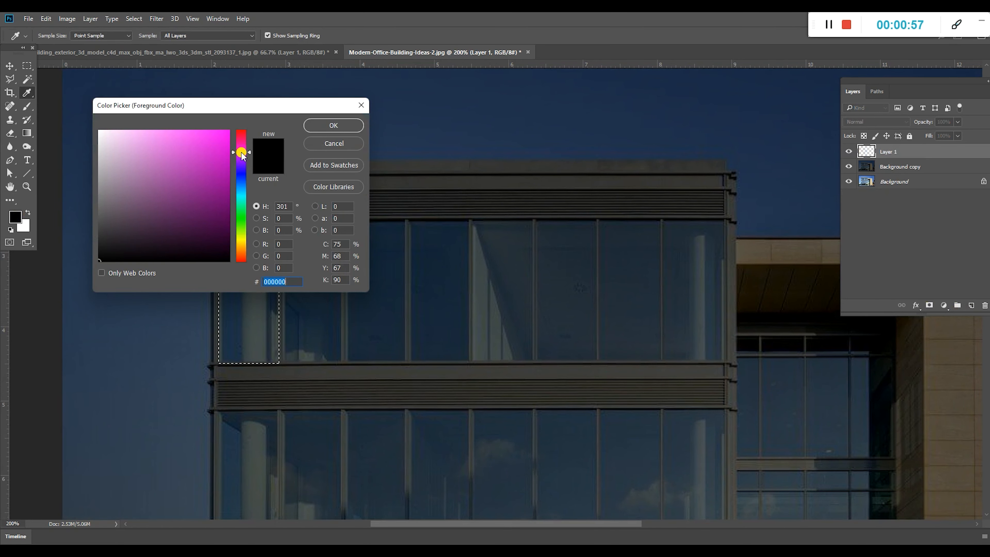
pyautogui.moveTo(213, 186)
pyautogui.mouseDown()
pyautogui.moveTo(231, 185)
pyautogui.moveTo(231, 169)
pyautogui.mouseUp()
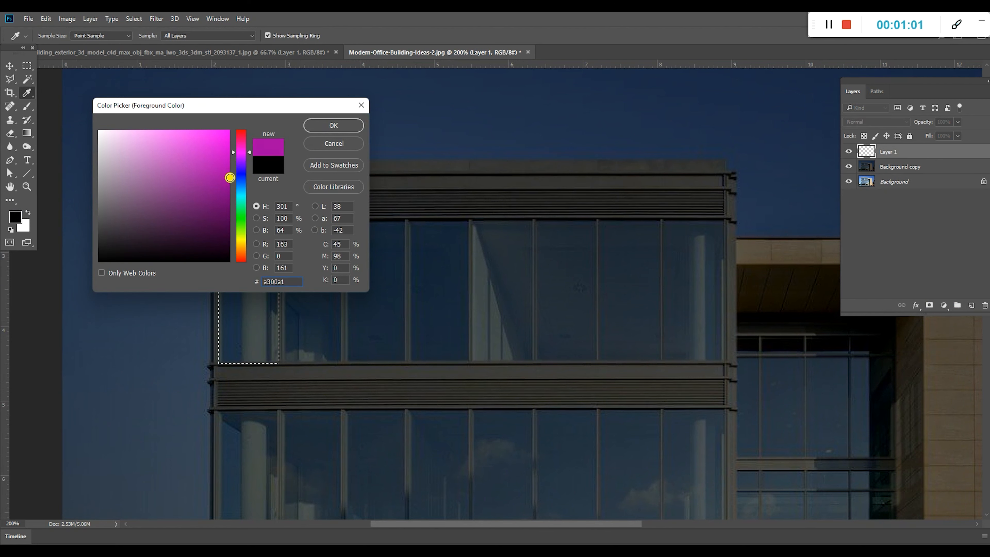
pyautogui.click(332, 124)
pyautogui.press('z')
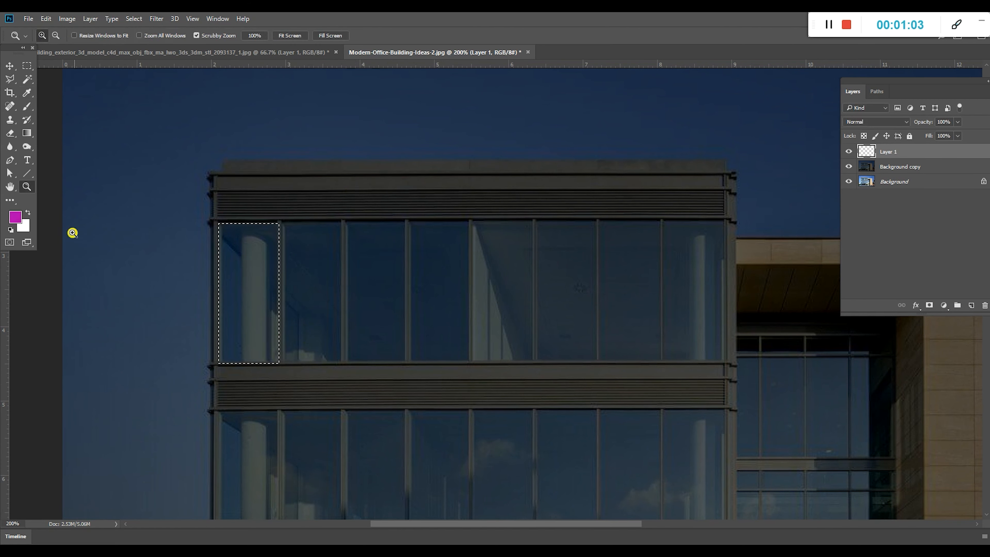
# - Set the background colour to a light pink
pyautogui.click(25, 227)
pyautogui.moveTo(199, 139)
pyautogui.mouseDown()
pyautogui.moveTo(144, 117)
pyautogui.moveTo(169, 126)
pyautogui.mouseUp()
pyautogui.click(333, 125)
# - Set up a soft brush with a size of 300 and 40% opacity
pyautogui.click(26, 106)
pyautogui.press(']')
pyautogui.press(']')
pyautogui.press(']')
pyautogui.press(']')
pyautogui.press(']')
pyautogui.press(']')
pyautogui.press(']')
pyautogui.press(']')
pyautogui.press(']')
pyautogui.press(']')
pyautogui.press(']')
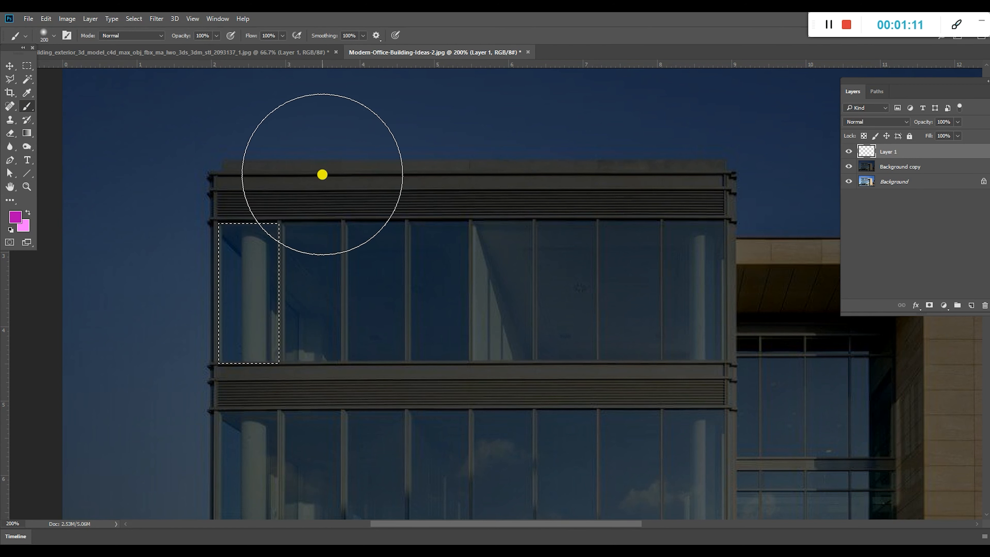
pyautogui.moveTo(455, 224); pyautogui.dragTo(463, 328)
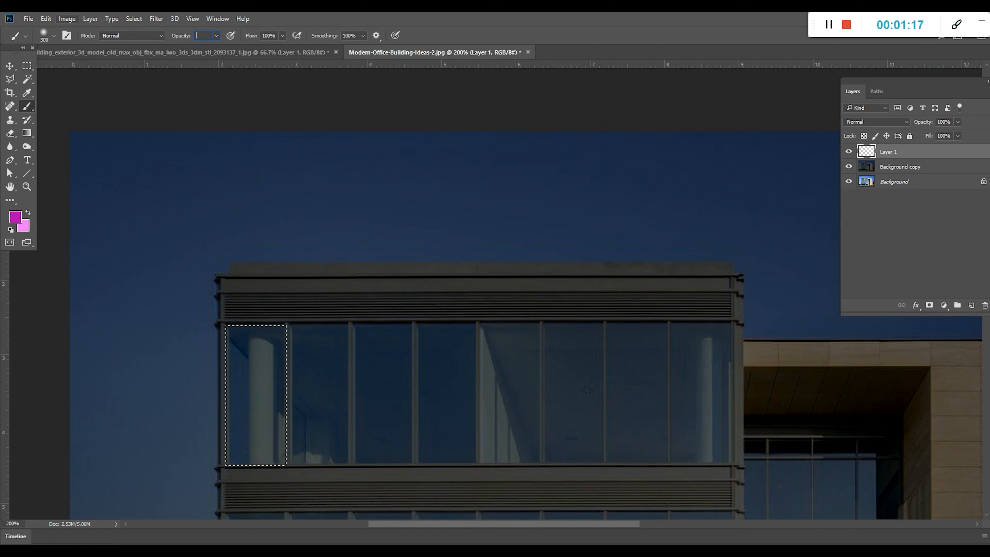
pyautogui.press('Return')
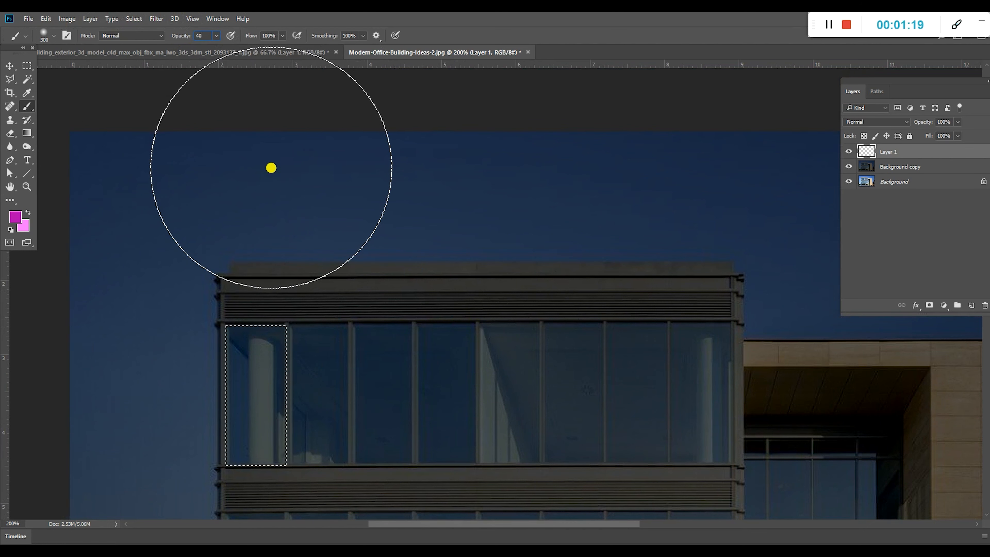
# - Paint a magenta glow over the selected window pane, raising the brush opacity to 70% to strengthen it
pyautogui.moveTo(409, 224); pyautogui.dragTo(418, 194)
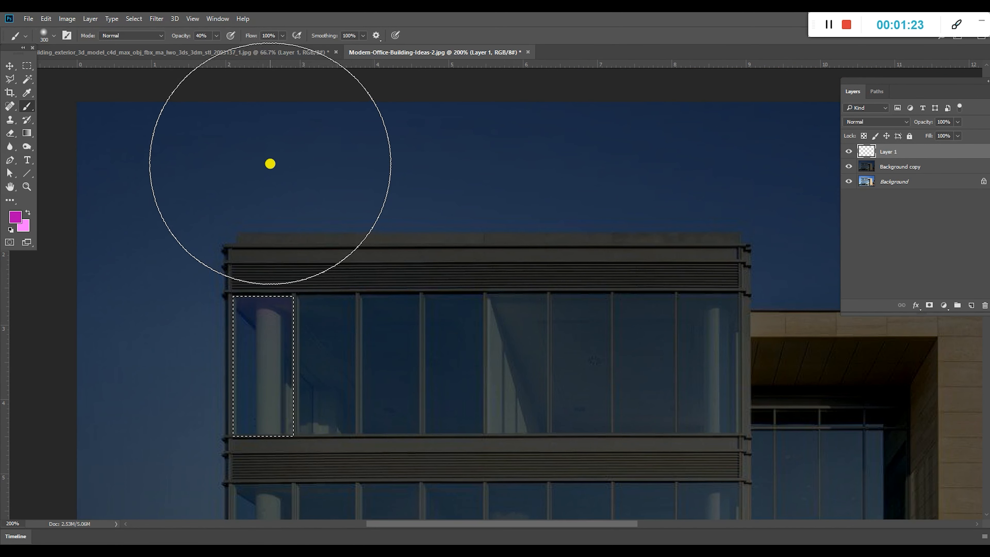
pyautogui.moveTo(270, 164)
pyautogui.mouseDown()
pyautogui.moveTo(455, 219)
pyautogui.moveTo(474, 371)
pyautogui.mouseUp()
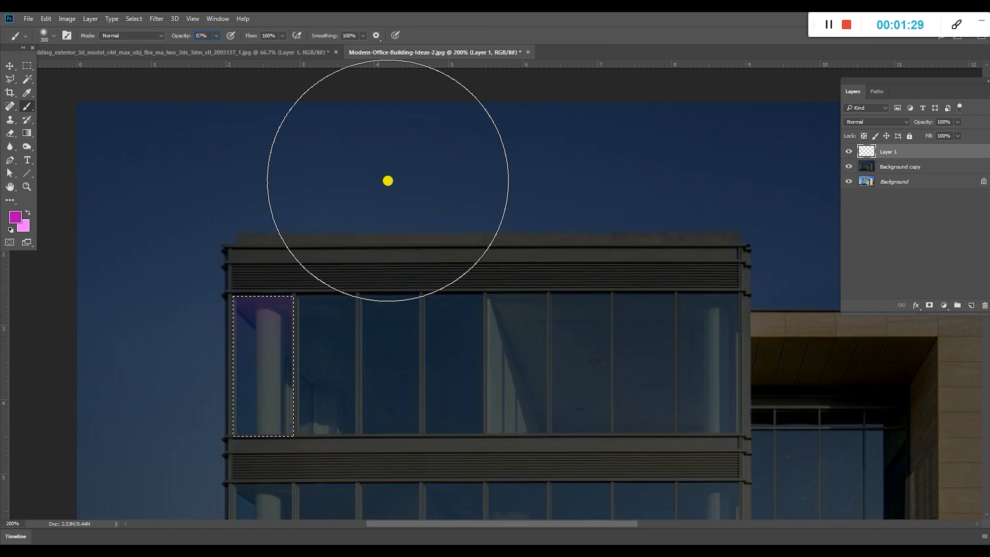
pyautogui.press('Return')
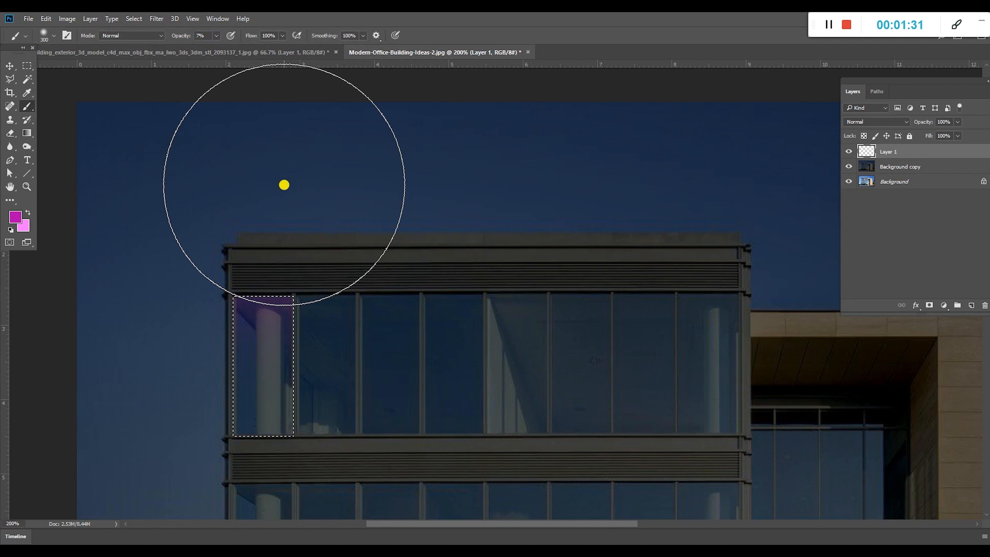
pyautogui.click(198, 34)
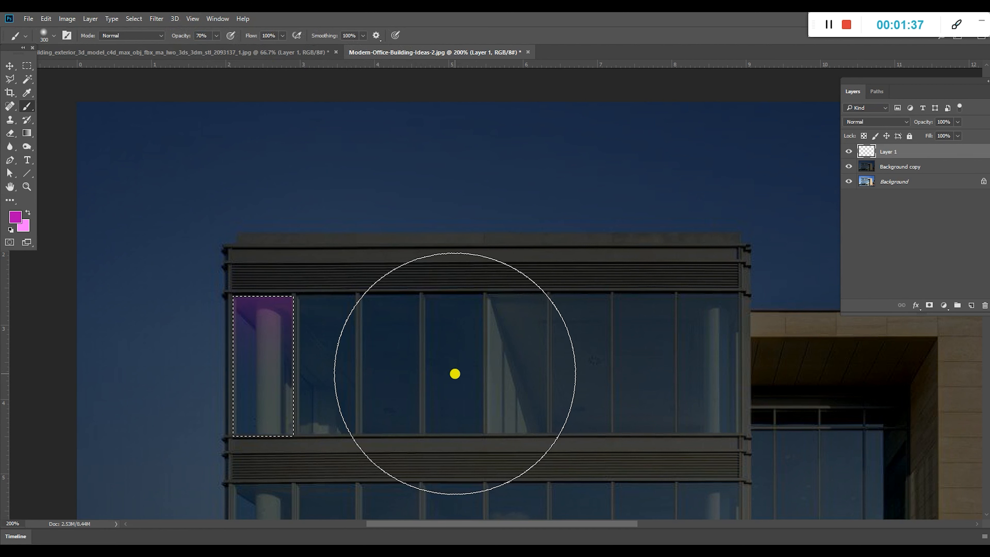
pyautogui.moveTo(446, 382); pyautogui.dragTo(122, 367)
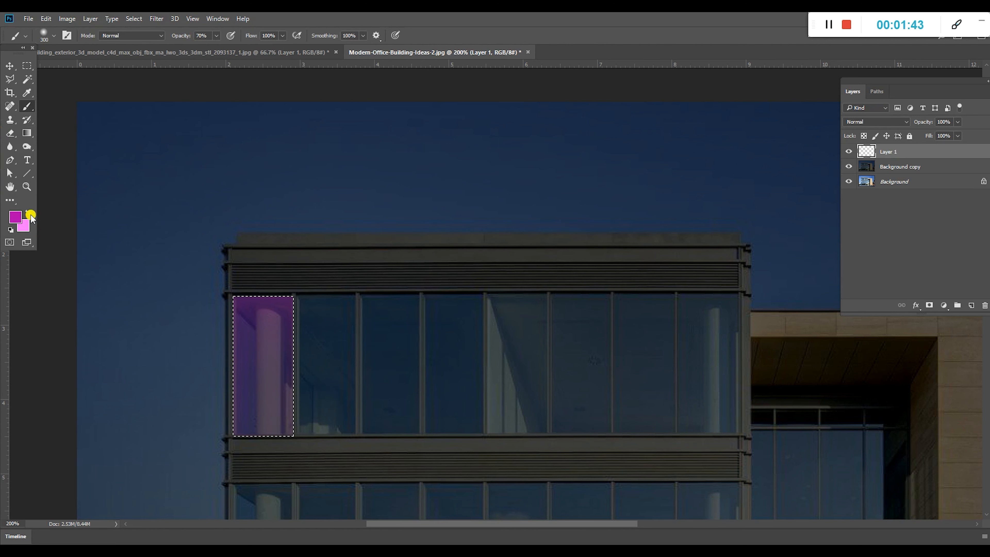
# - Swap the colours so light pink is the foreground, and add a second new layer for the pane's highlights
pyautogui.click(972, 307)
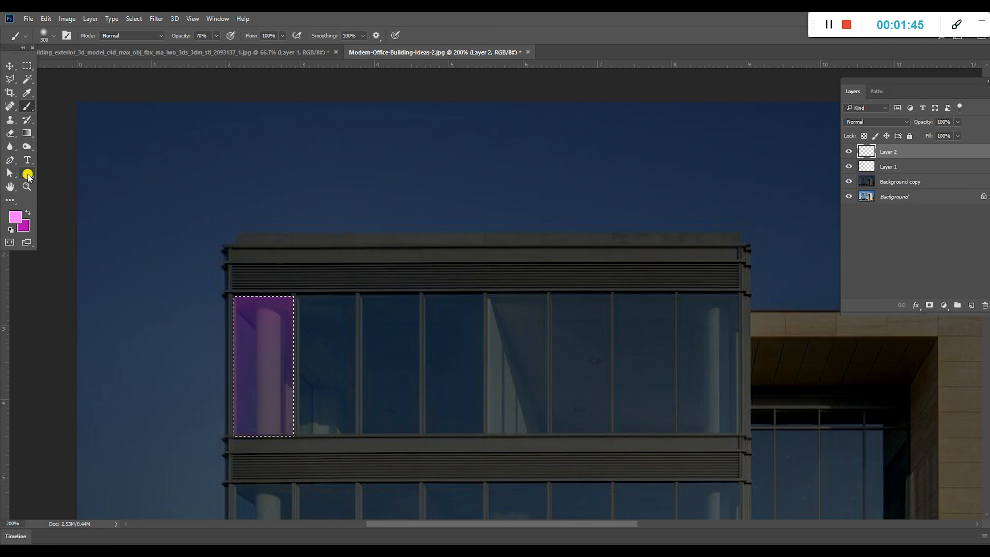
pyautogui.click(26, 187)
pyautogui.moveTo(254, 301); pyautogui.dragTo(264, 296)
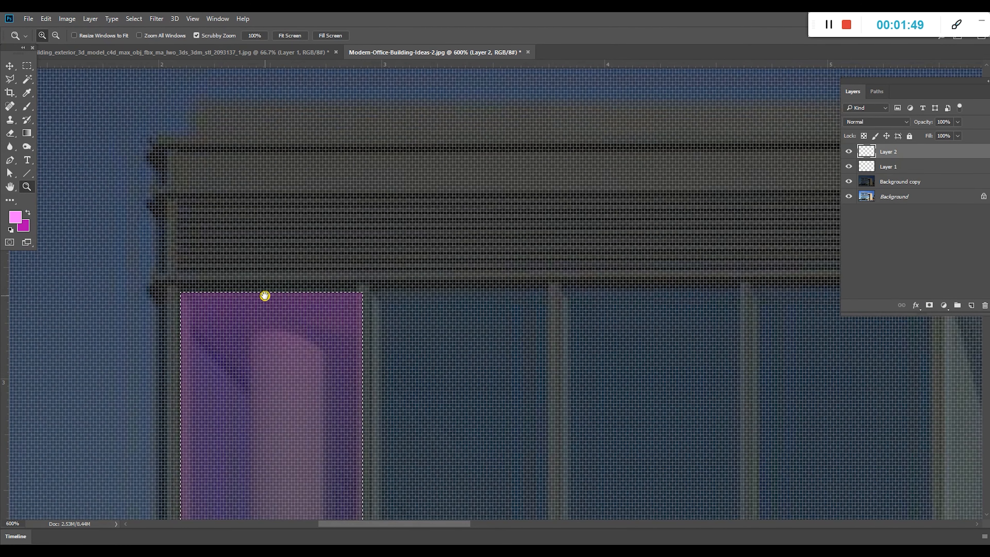
pyautogui.keyDown('alt'); pyautogui.click(272, 288); pyautogui.keyUp('alt')
# - Shrink the brush to size 20 and paint a light pink highlight along the selected pane's top edge
pyautogui.click(27, 106)
pyautogui.press('[')
pyautogui.press('[')
pyautogui.press('[')
pyautogui.press('[')
pyautogui.press('[')
pyautogui.press('[')
pyautogui.press('[')
pyautogui.press('[')
pyautogui.press('[')
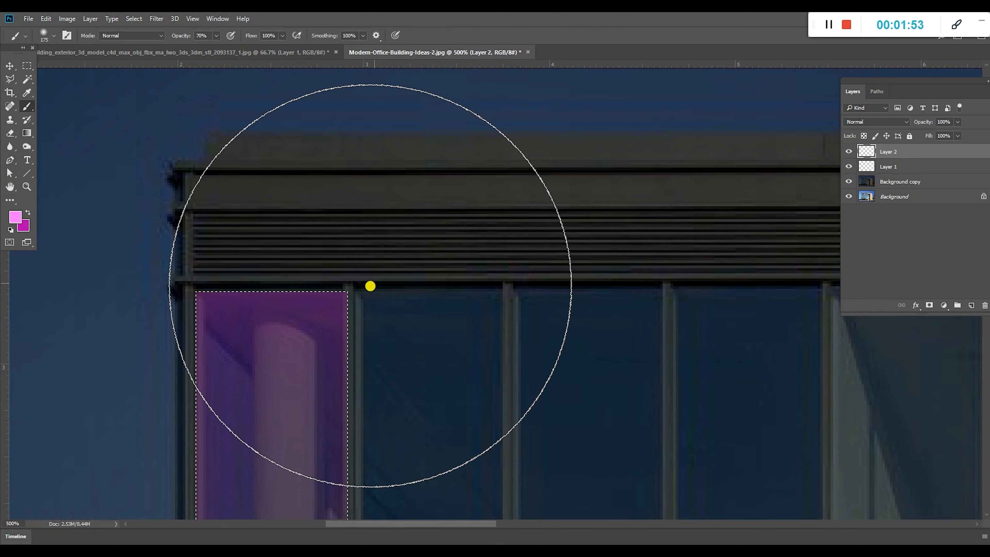
pyautogui.press('[')
pyautogui.press('[')
pyautogui.press('[')
pyautogui.press('[')
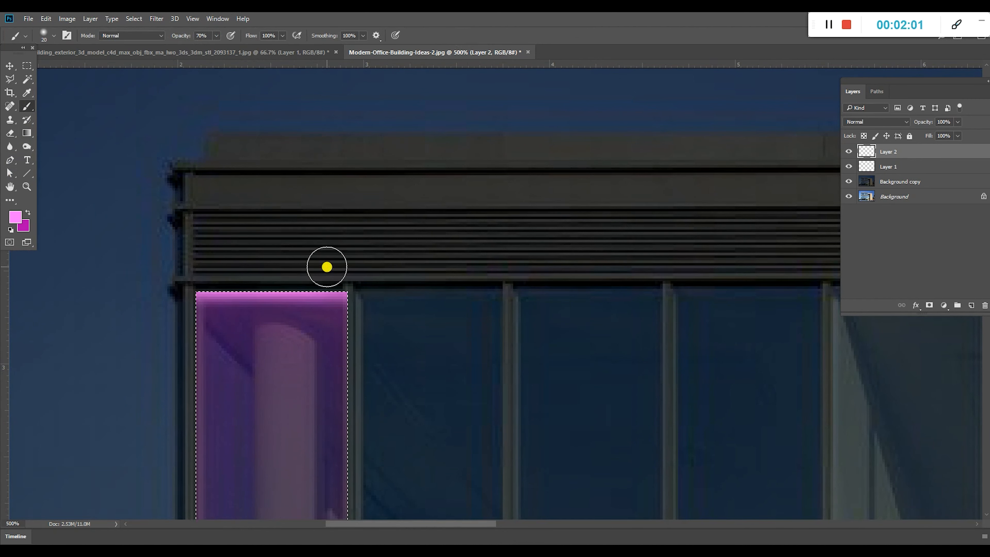
# - Paint light pink highlights down the left and right edges of the selected pane, and clear the selection
pyautogui.doubleClick(10, 187)
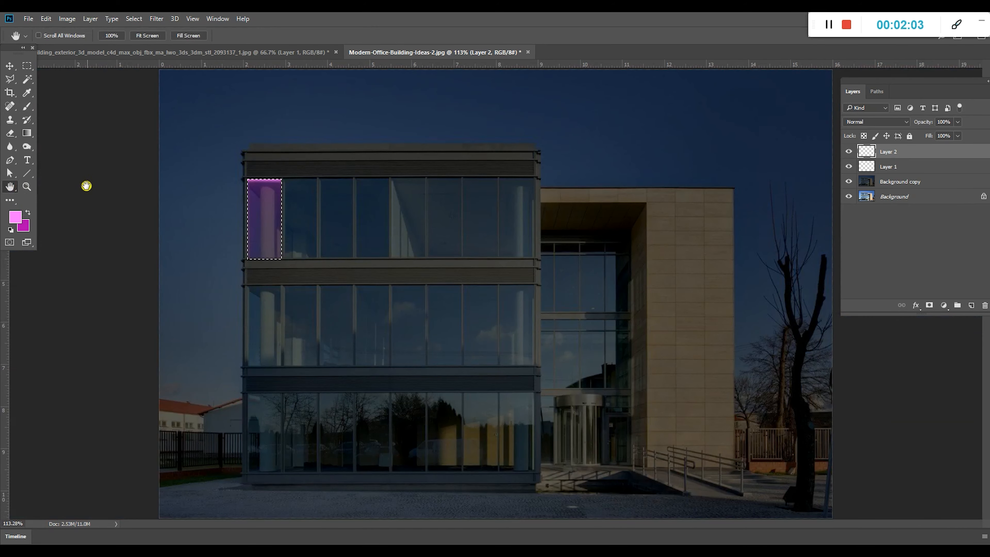
pyautogui.click(27, 187)
pyautogui.click(242, 201)
pyautogui.click(231, 244)
pyautogui.click(231, 244)
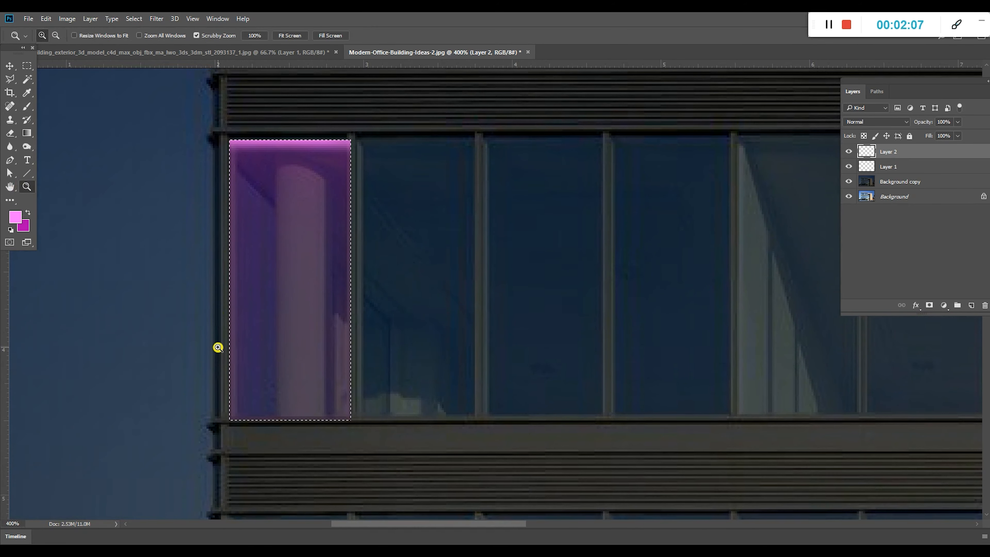
pyautogui.click(26, 106)
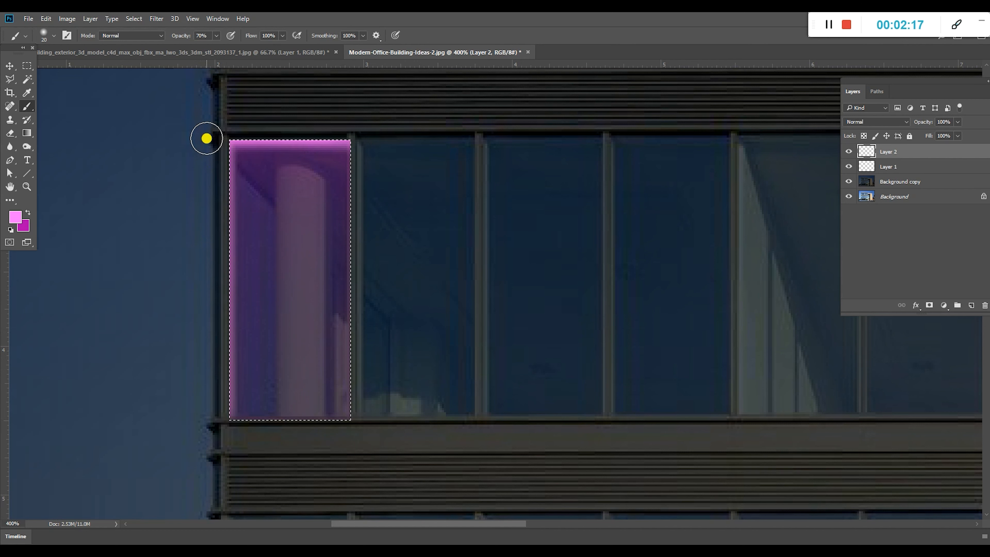
pyautogui.hotkey('ctrl', 'd')
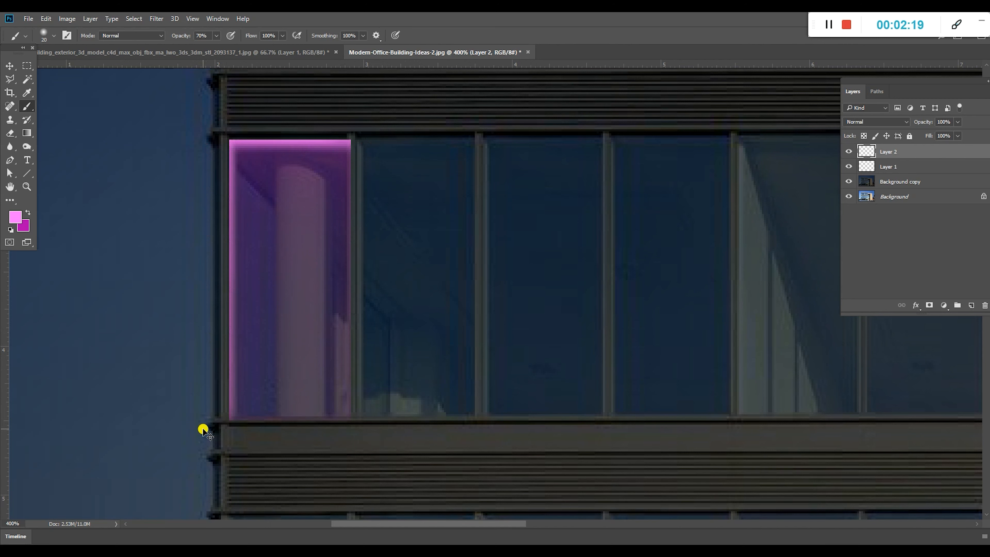
# - Set the blend mode of Layer 1, which holds the magenta window glow, to Hard Light
pyautogui.doubleClick(13, 185)
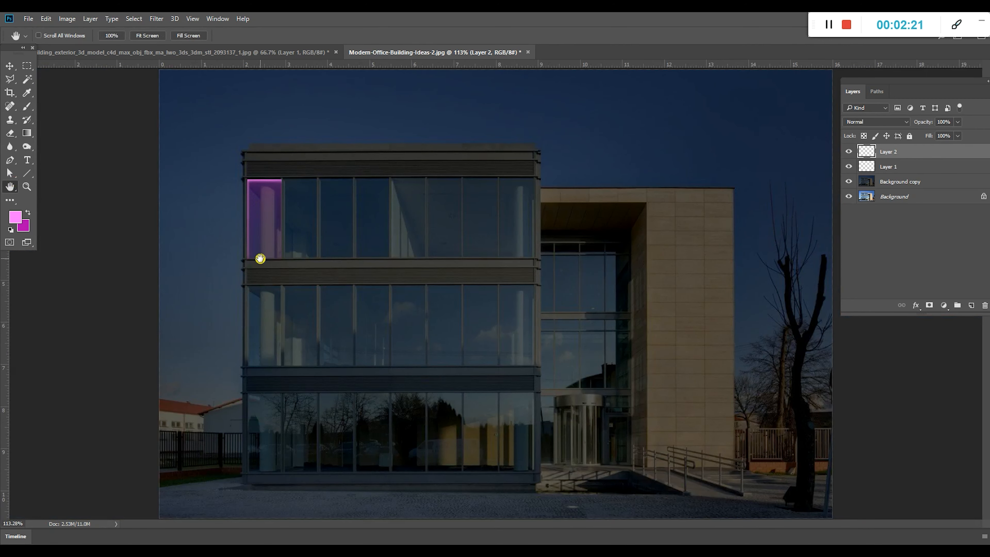
pyautogui.click(26, 187)
pyautogui.click(316, 191)
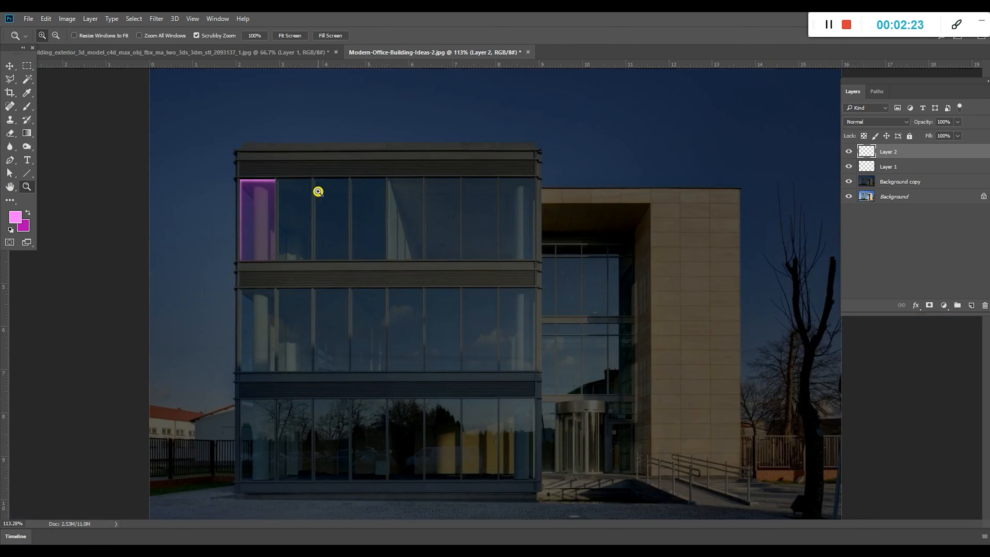
pyautogui.moveTo(229, 242); pyautogui.dragTo(316, 273)
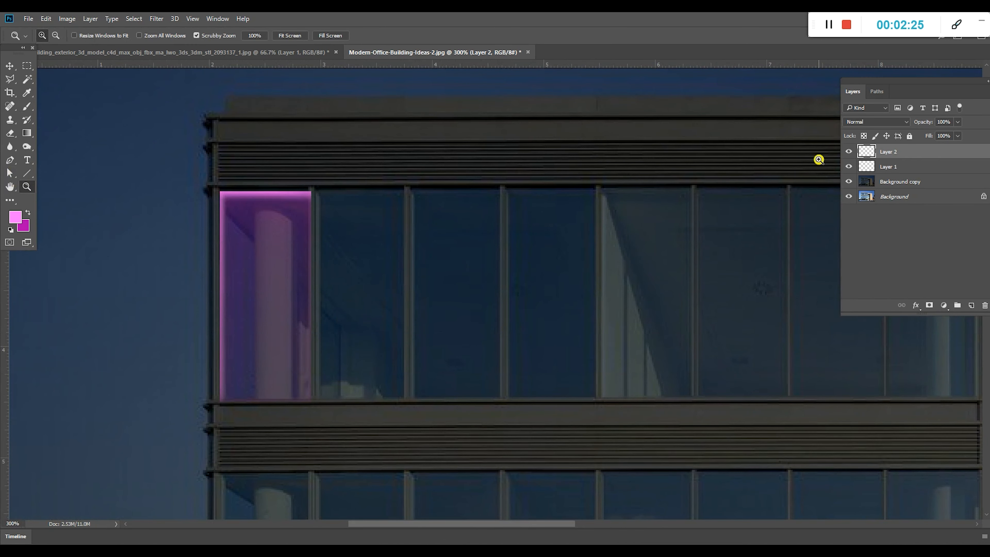
pyautogui.click(883, 165)
pyautogui.click(873, 121)
pyautogui.click(862, 139)
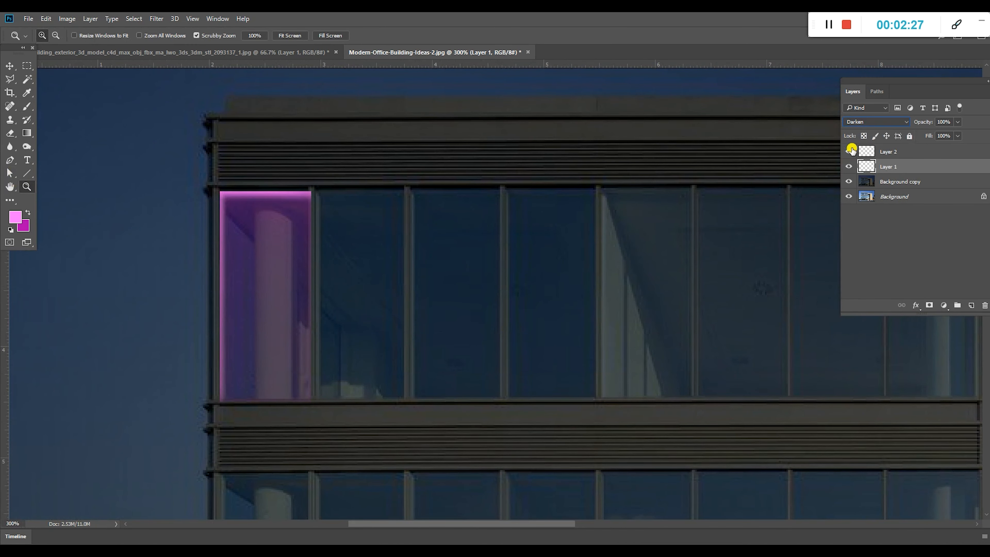
pyautogui.press('Down')
pyautogui.press('Down')
pyautogui.press('Down')
pyautogui.press('Down')
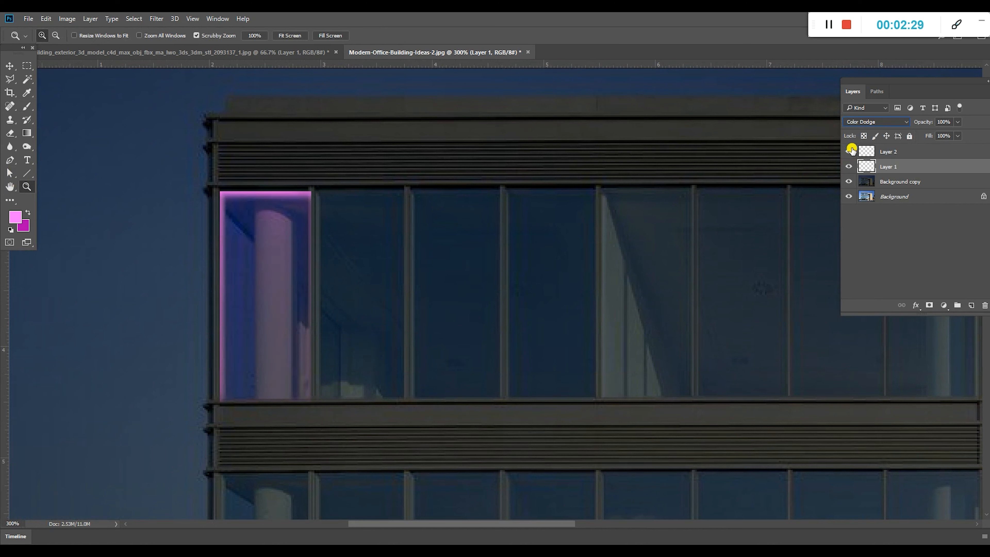
pyautogui.press('Down')
pyautogui.press('Down')
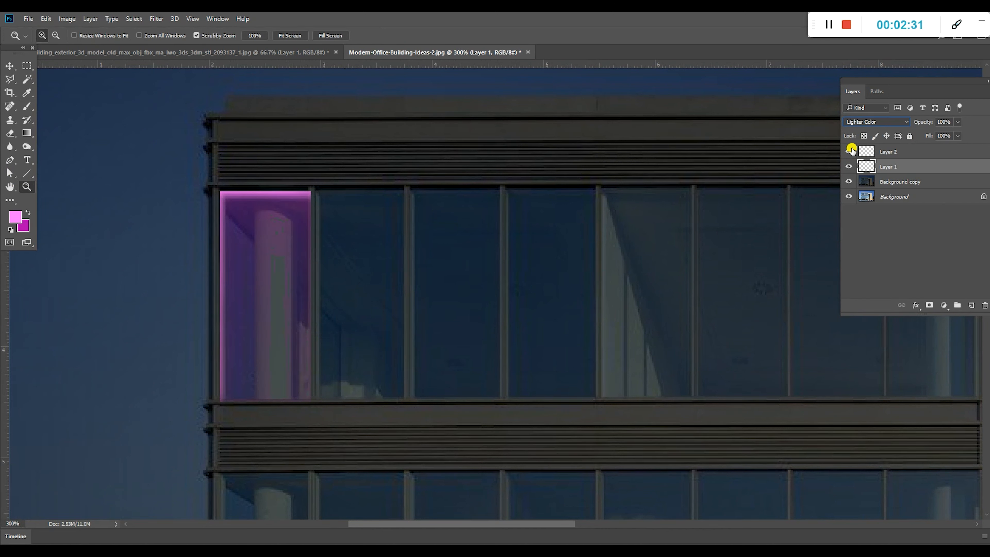
pyautogui.press('Down')
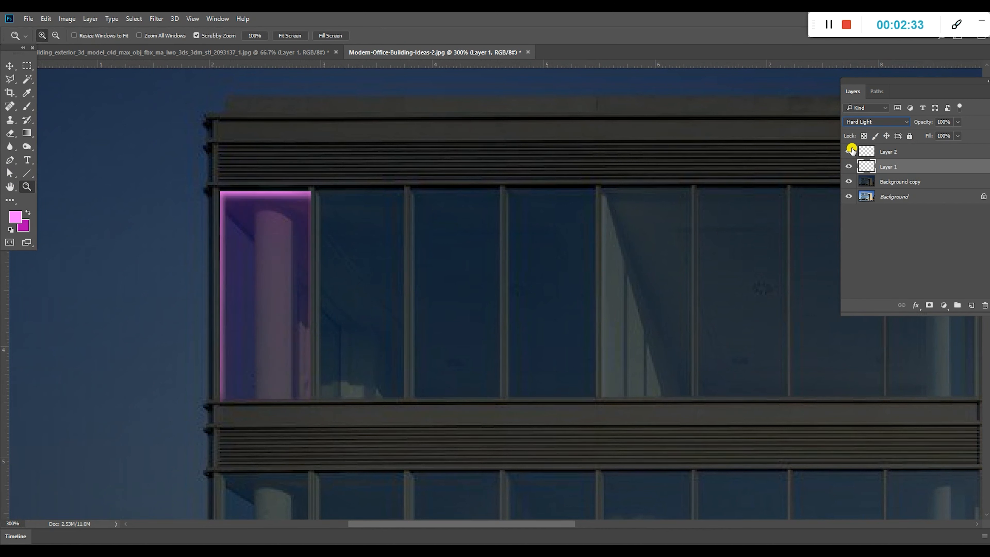
pyautogui.press('Down')
pyautogui.press('Up')
pyautogui.doubleClick(9, 186)
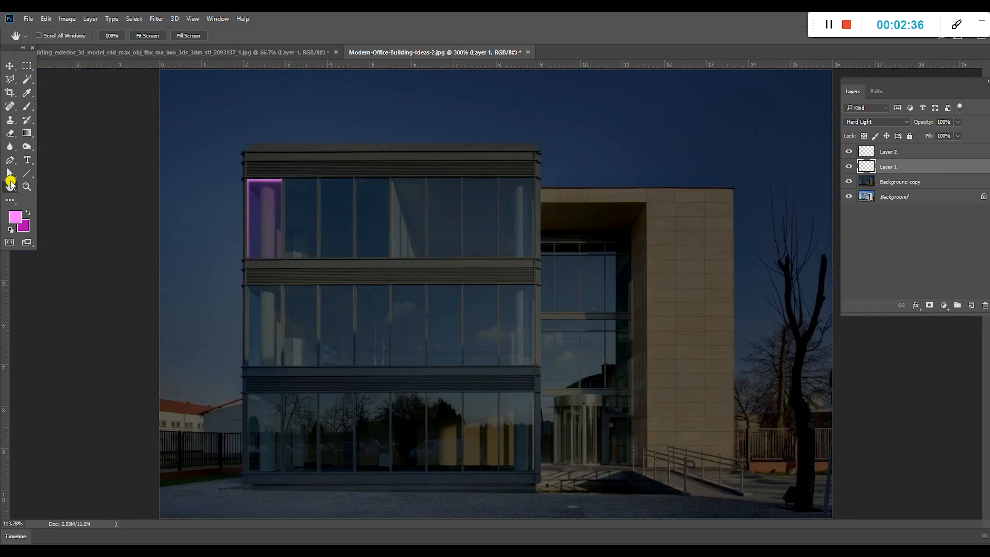
# - Set the blend mode of Layer 2, which holds the light pink edge highlights, to Lighter Color
pyautogui.click(861, 154)
pyautogui.click(882, 122)
pyautogui.click(869, 137)
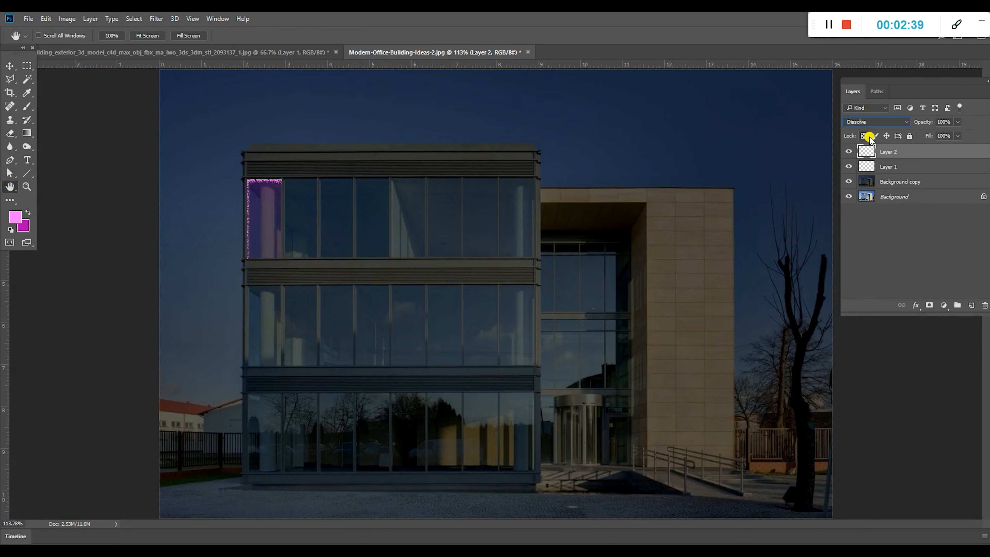
pyautogui.press('Down')
pyautogui.press('Down')
pyautogui.press('Down')
pyautogui.press('Down')
pyautogui.press('Down')
pyautogui.press('Up')
pyautogui.press('Down')
pyautogui.press('Down')
# - Merge Layer 1 and Layer 2 into a single glowing pane layer
pyautogui.keyDown('shift'); pyautogui.click(895, 164); pyautogui.keyUp('shift')
pyautogui.rightClick(896, 164)
pyautogui.click(799, 380)
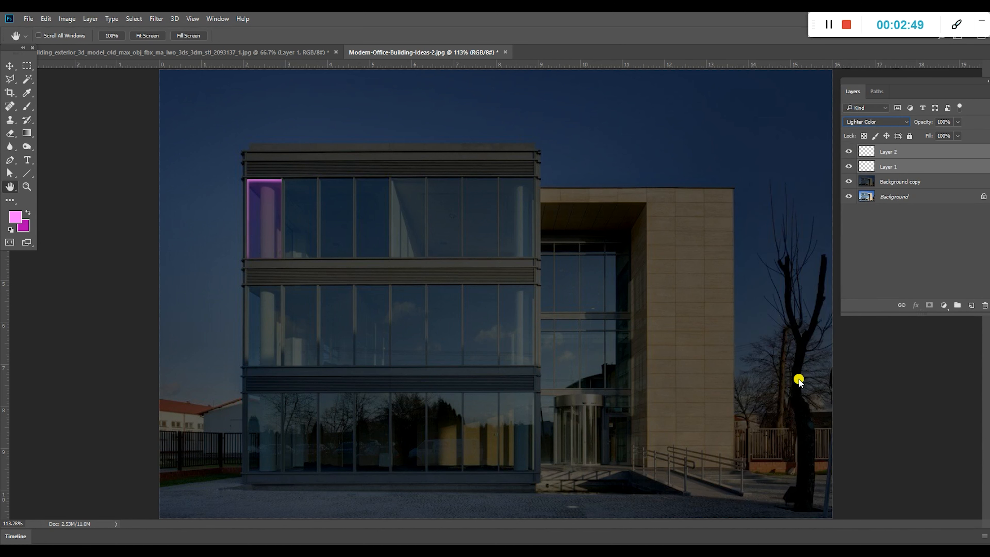
# - Duplicate the merged glow layer onto the top floor's second pane and nudge the copy right to fit the frame
pyautogui.click(26, 187)
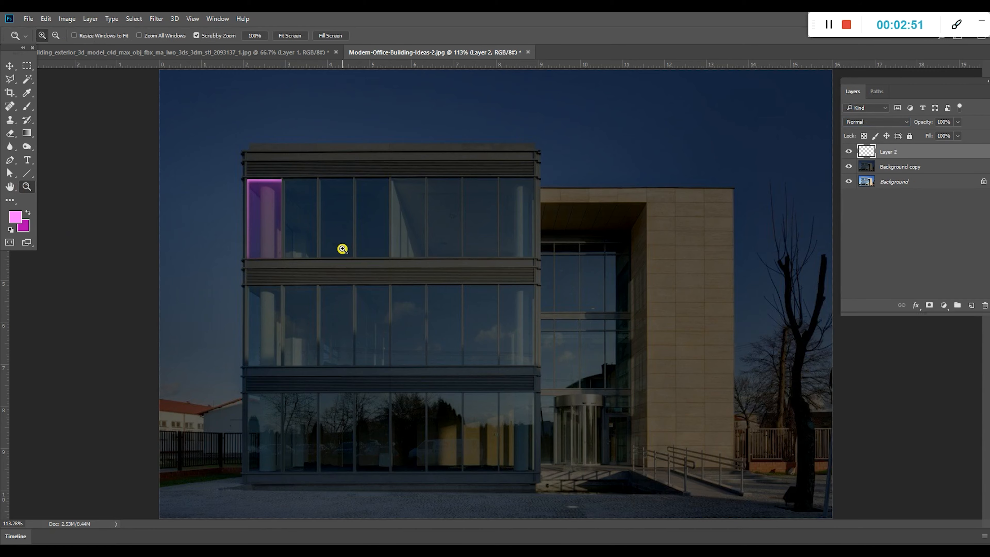
pyautogui.click(341, 249)
pyautogui.click(231, 203)
pyautogui.moveTo(231, 202); pyautogui.dragTo(235, 331)
pyautogui.click(10, 65)
pyautogui.moveTo(195, 255); pyautogui.dragTo(288, 259)
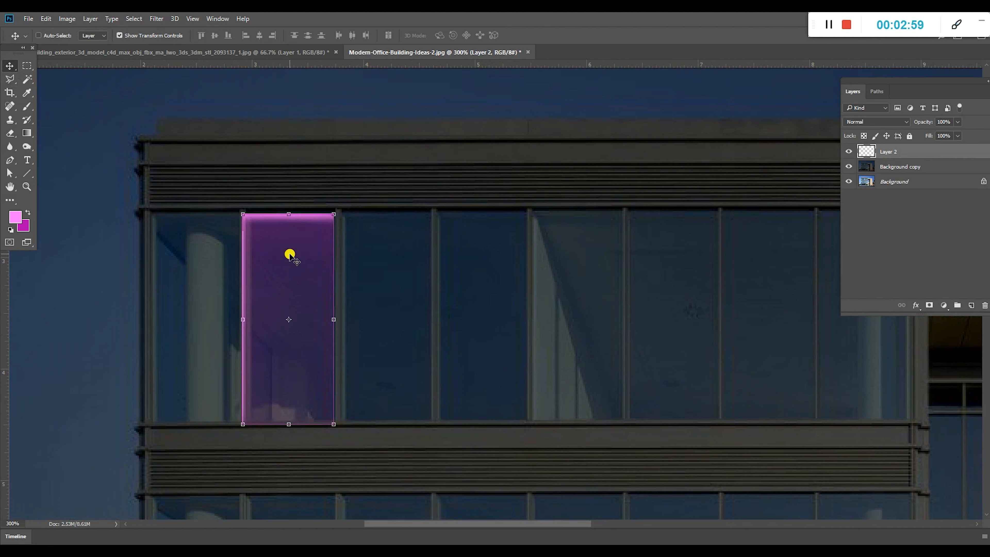
pyautogui.hotkey('ctrl', 'z')
pyautogui.moveTo(212, 243); pyautogui.dragTo(302, 257)
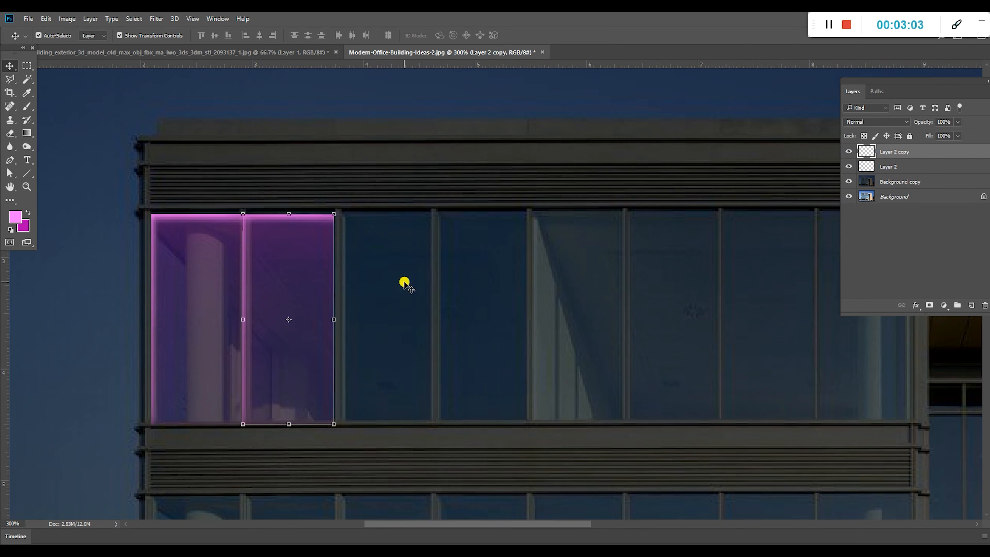
pyautogui.press('Right')
pyautogui.press('Right')
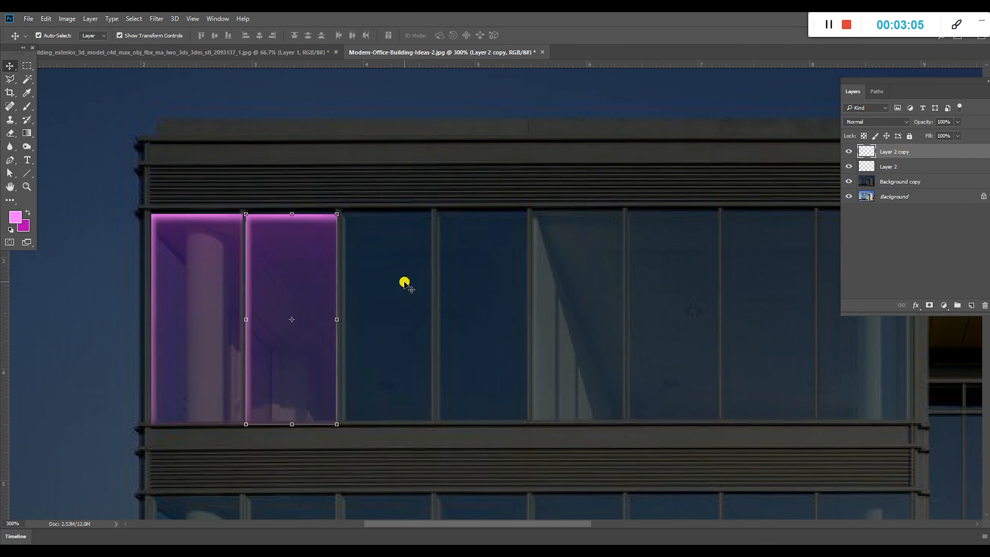
# - Move the duplicated glow from the top floor's second pane to the third pane
pyautogui.click(378, 295)
pyautogui.moveTo(314, 257); pyautogui.dragTo(392, 254)
pyautogui.click(544, 337)
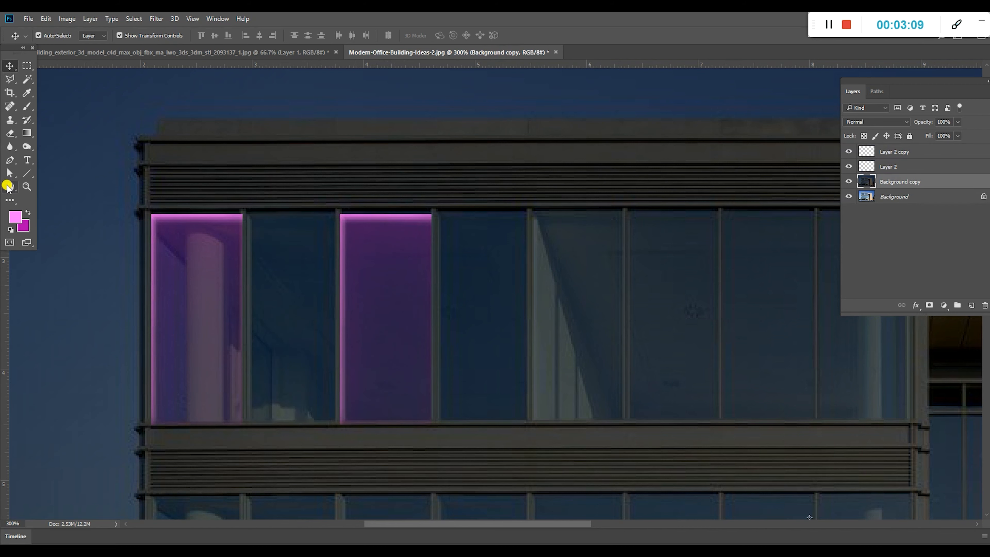
pyautogui.doubleClick(8, 187)
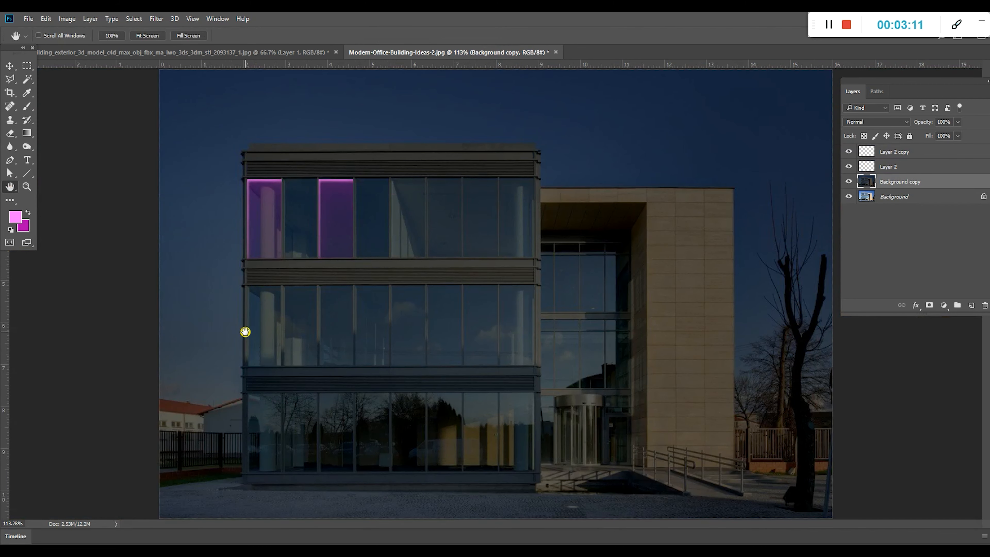
# - Make a rectangular selection around the ground floor's second pane and add a new layer for its glow
pyautogui.click(27, 186)
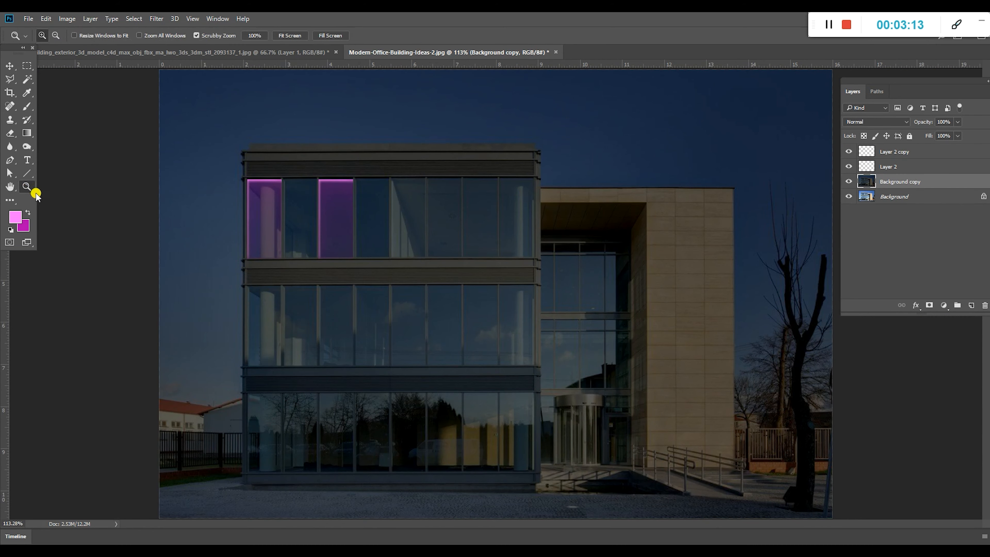
pyautogui.click(323, 264)
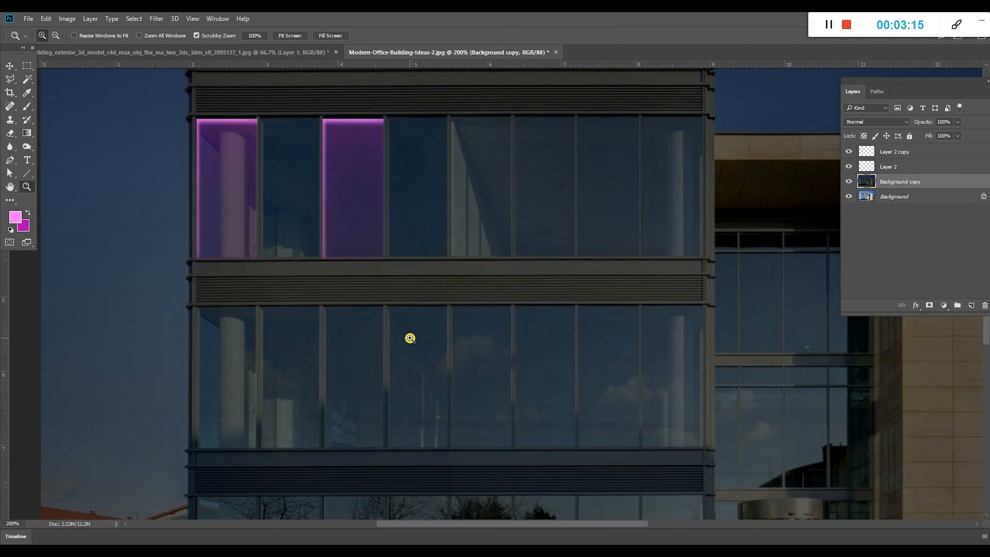
pyautogui.moveTo(415, 349); pyautogui.dragTo(415, 325)
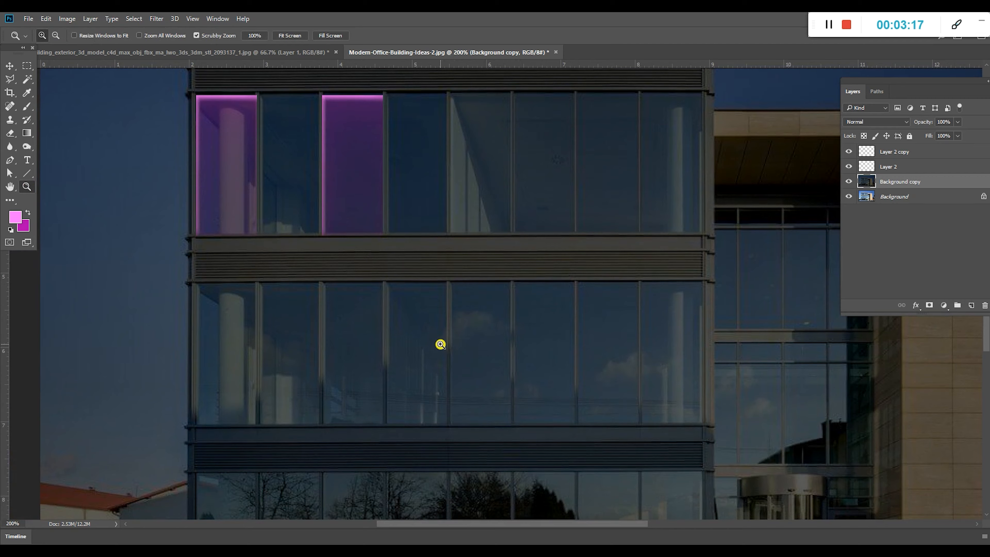
pyautogui.moveTo(448, 373); pyautogui.dragTo(466, 183)
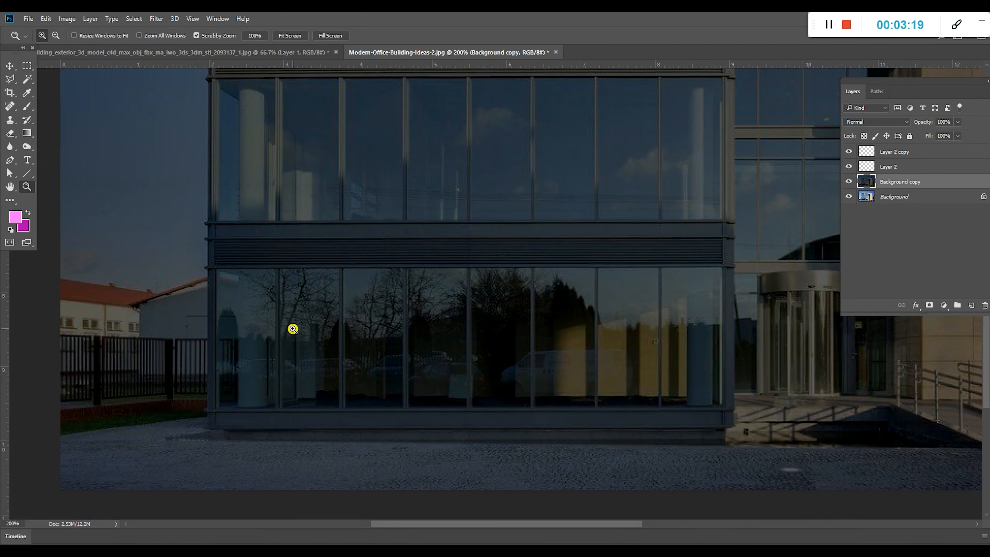
pyautogui.click(304, 347)
pyautogui.moveTo(305, 347); pyautogui.dragTo(312, 309)
pyautogui.click(312, 325)
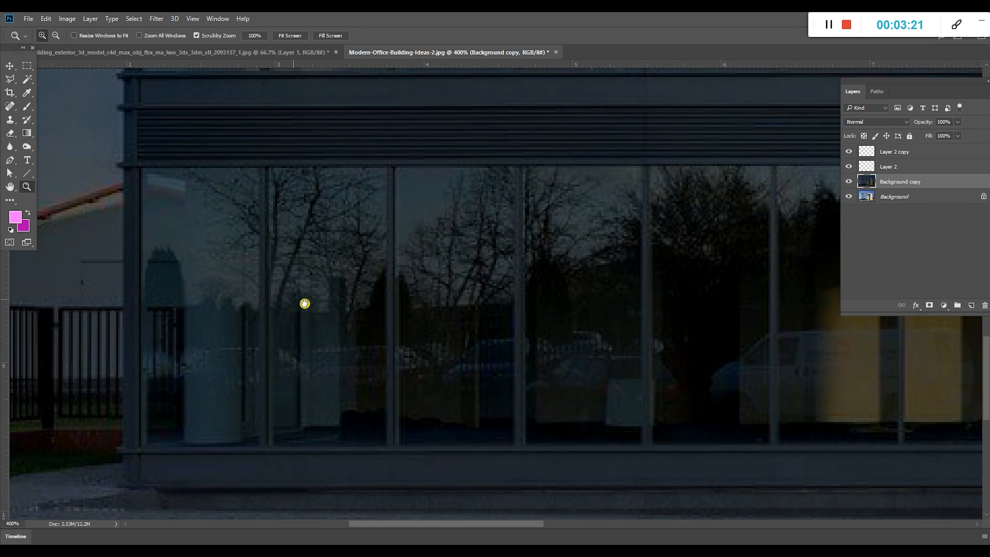
pyautogui.click(26, 67)
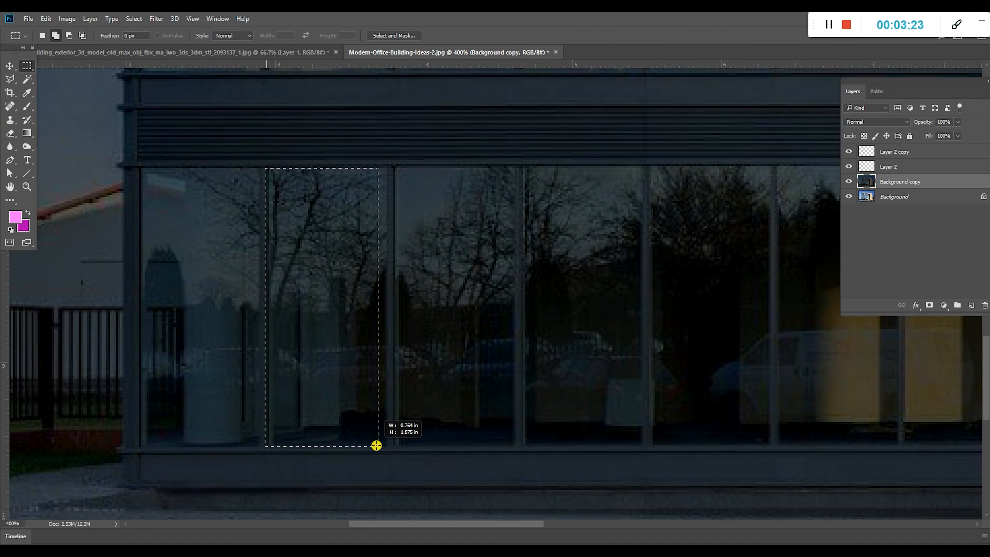
pyautogui.moveTo(387, 441); pyautogui.dragTo(387, 444)
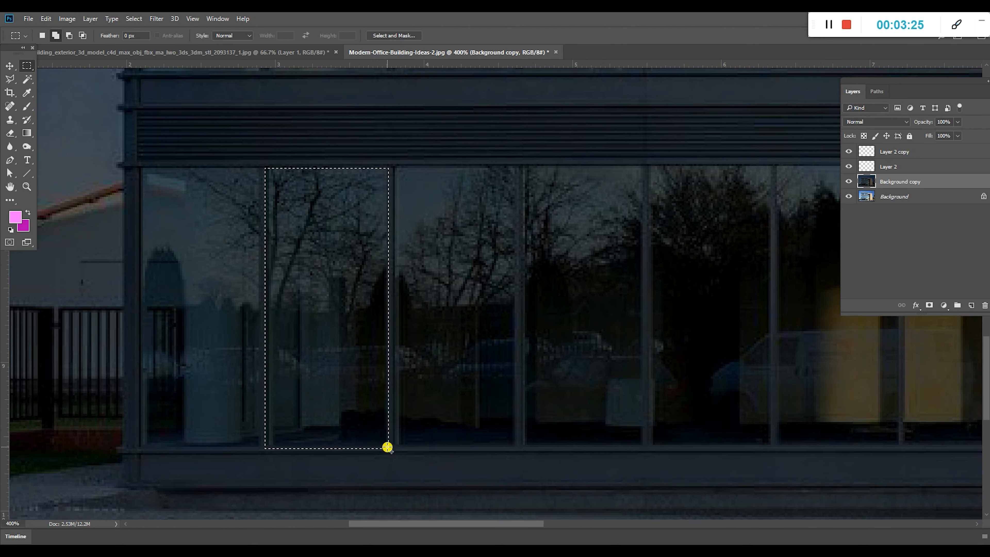
pyautogui.click(971, 305)
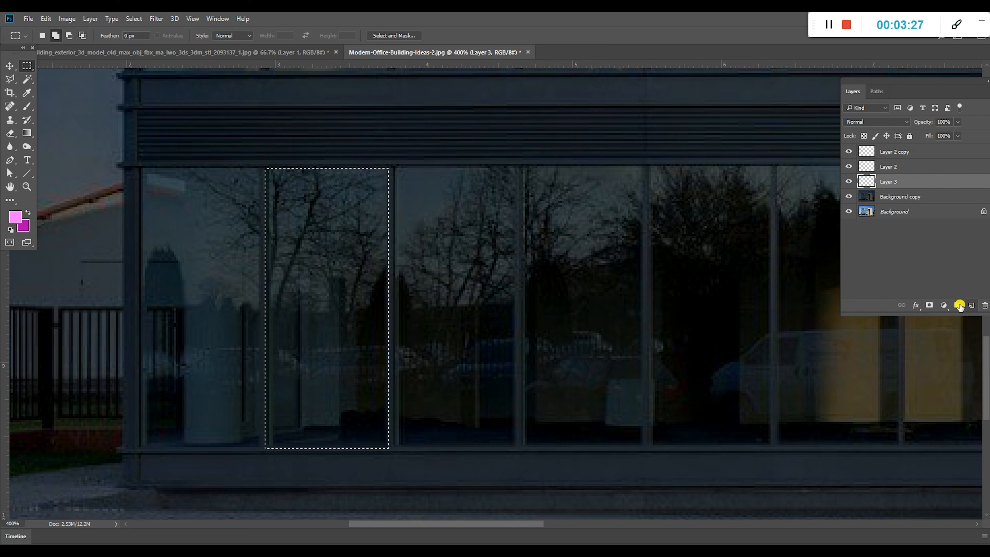
# - Edit the pink-to-transparent gradient so its magenta colour stop sits at location 44%
pyautogui.click(30, 134)
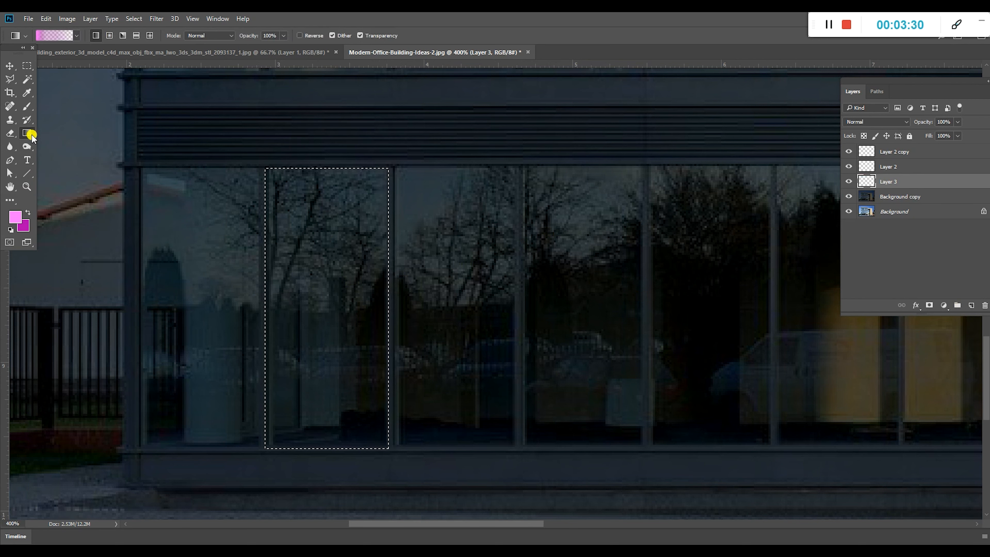
pyautogui.click(49, 35)
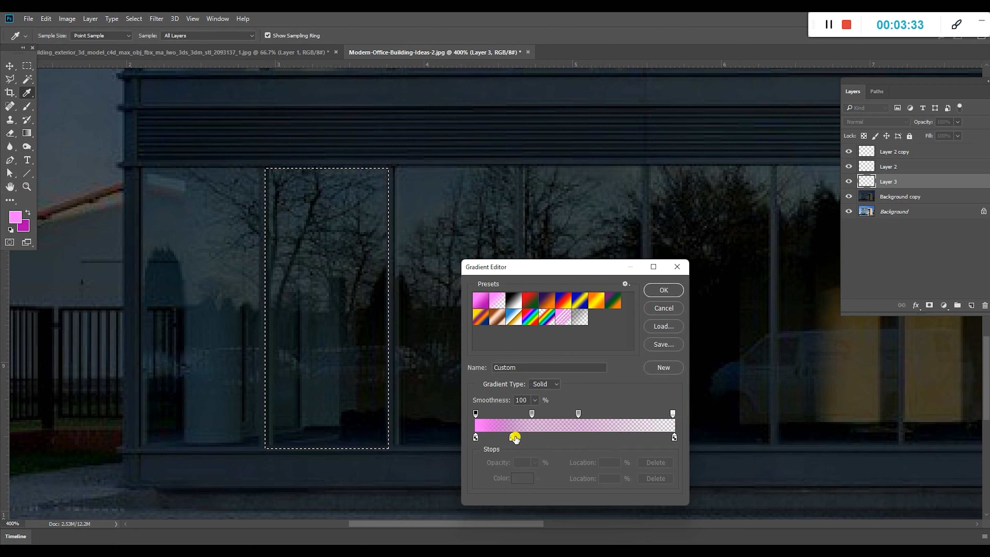
pyautogui.moveTo(511, 440); pyautogui.dragTo(555, 440)
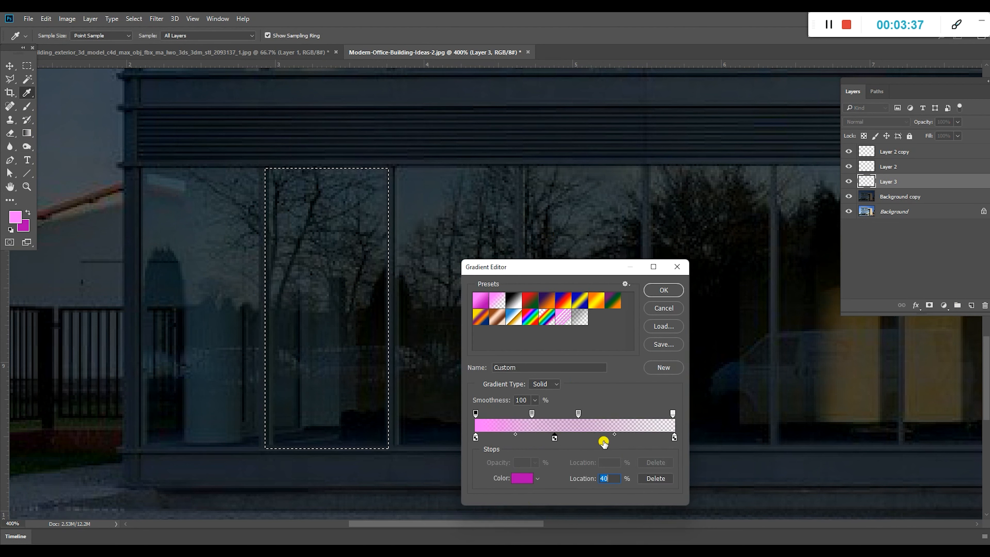
pyautogui.click(672, 414)
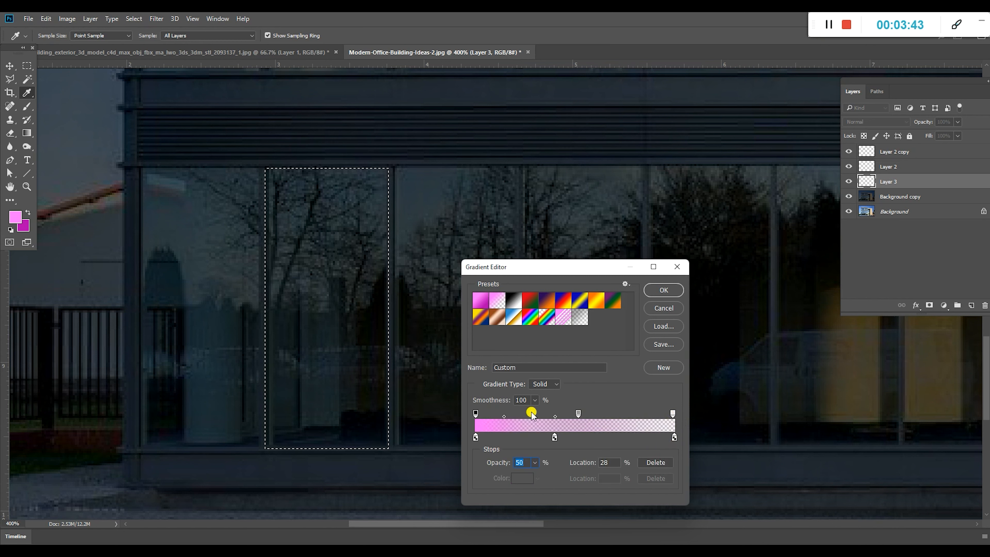
pyautogui.click(554, 438)
pyautogui.moveTo(554, 437); pyautogui.dragTo(585, 437)
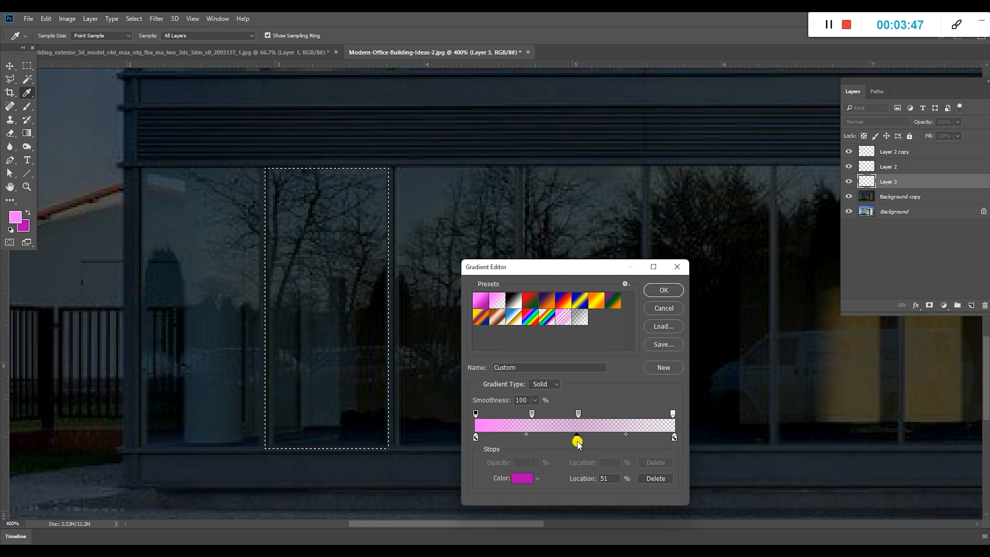
pyautogui.click(476, 437)
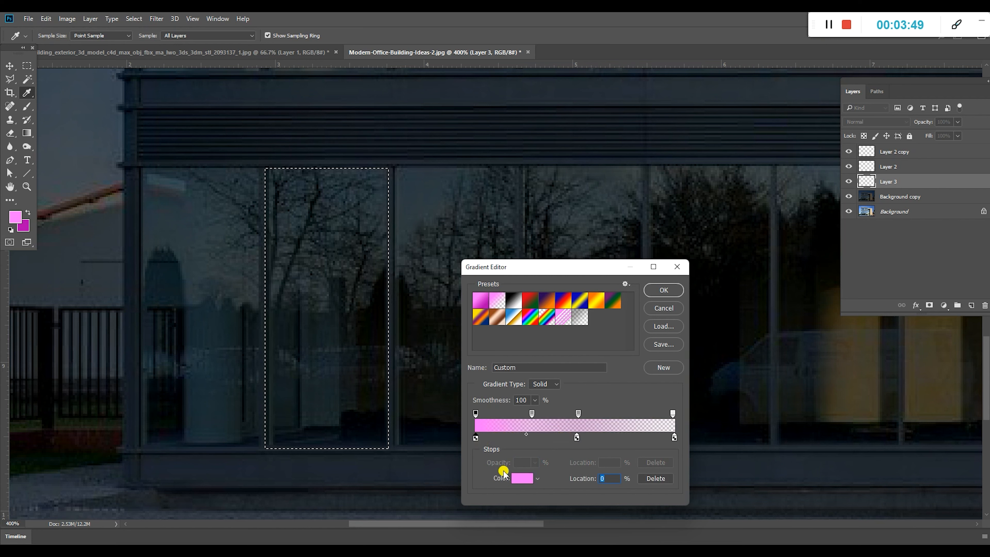
pyautogui.moveTo(578, 437); pyautogui.dragTo(564, 437)
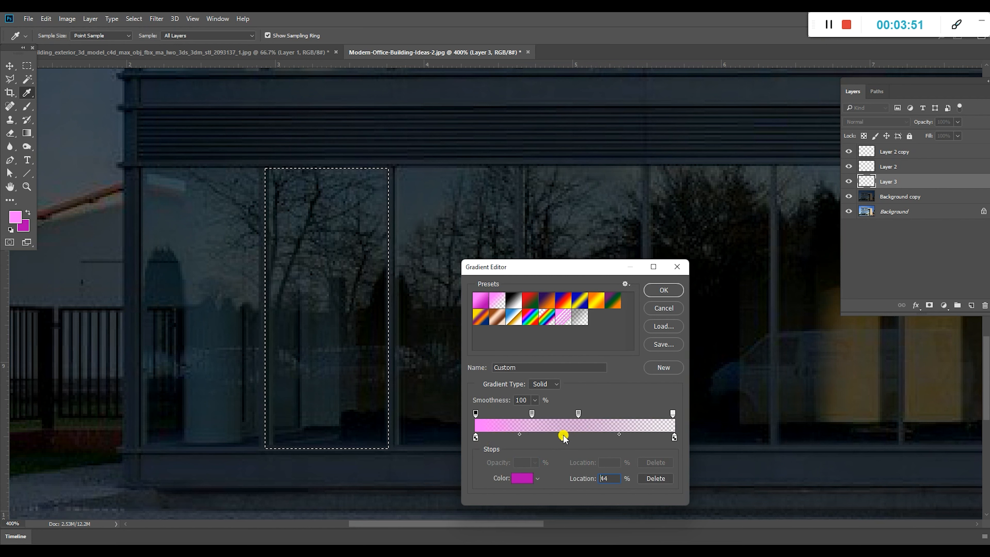
pyautogui.click(664, 290)
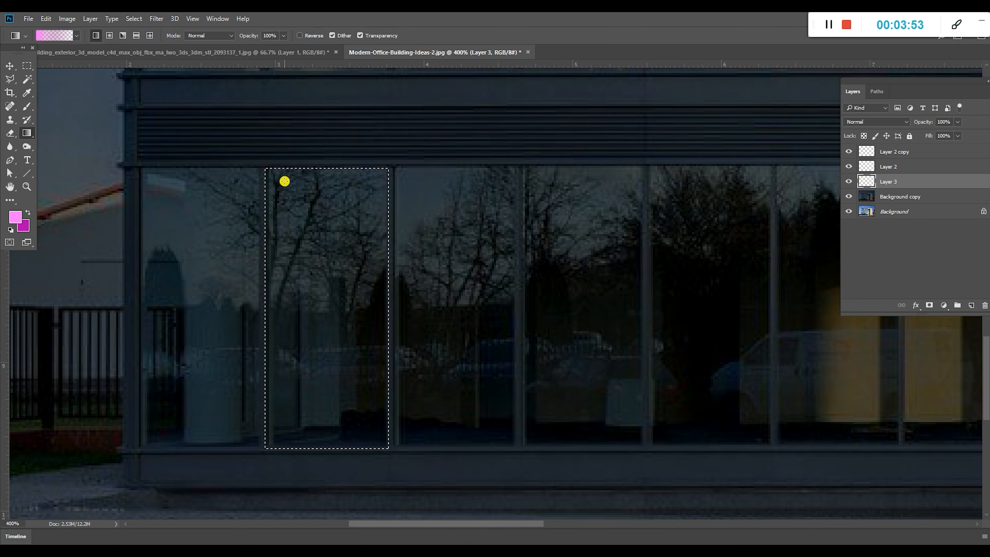
# - Fill the selected ground-floor pane with the gradient from top to bottom, deselect it, and lower its layer opacity to 47%
pyautogui.moveTo(331, 170); pyautogui.dragTo(355, 448)
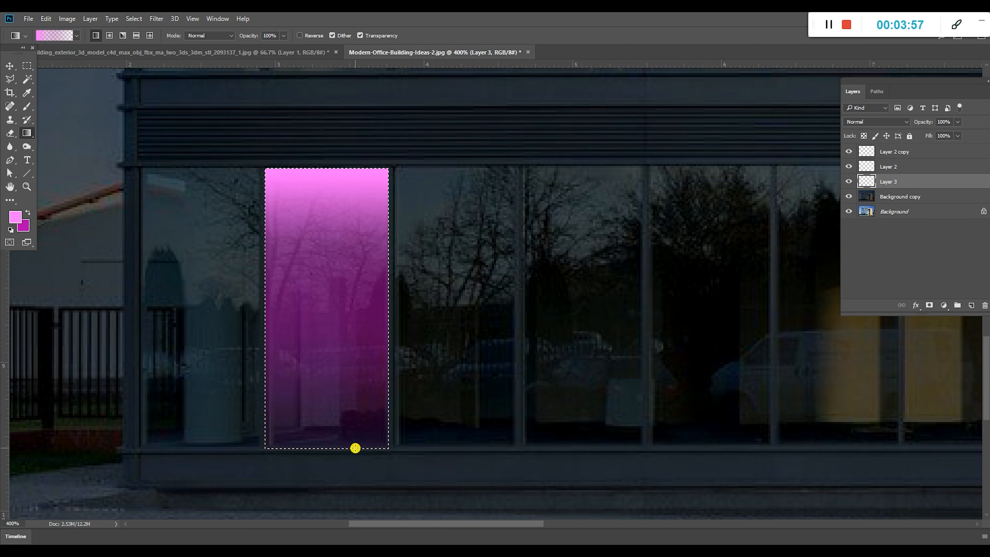
pyautogui.hotkey('ctrl', 'd')
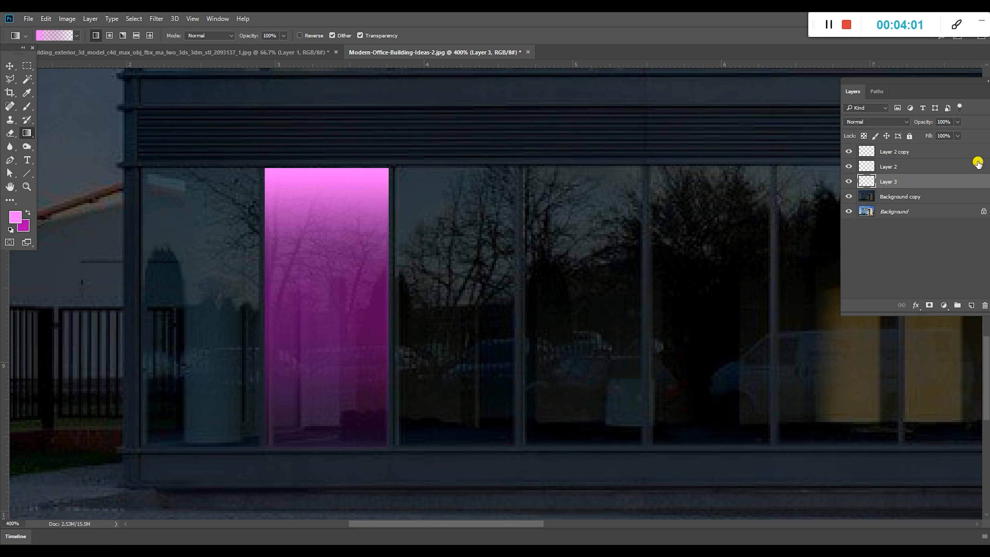
pyautogui.click(956, 123)
pyautogui.moveTo(950, 132); pyautogui.dragTo(934, 135)
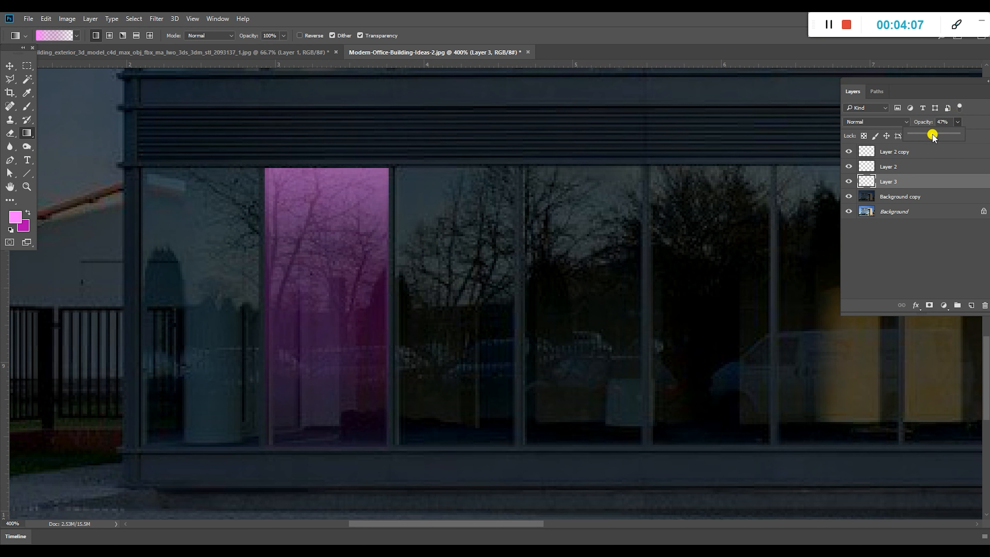
# - Set the blending mode of the ground-floor pane's glow layer to Hard Light
pyautogui.click(880, 123)
pyautogui.click(870, 134)
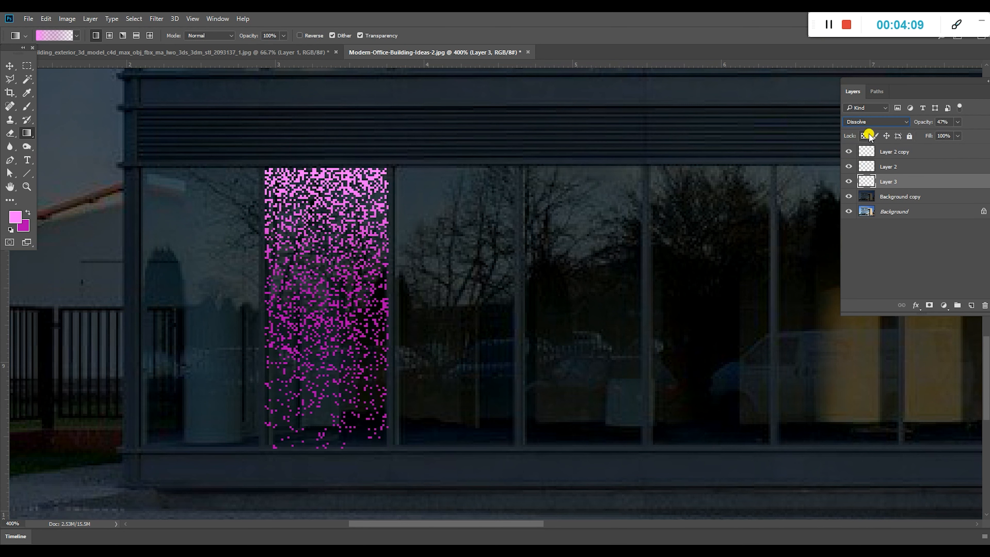
pyautogui.press('Down')
pyautogui.press('Down')
pyautogui.press('Down')
pyautogui.press('Down')
pyautogui.press('Down')
pyautogui.press('Down')
pyautogui.press('Down')
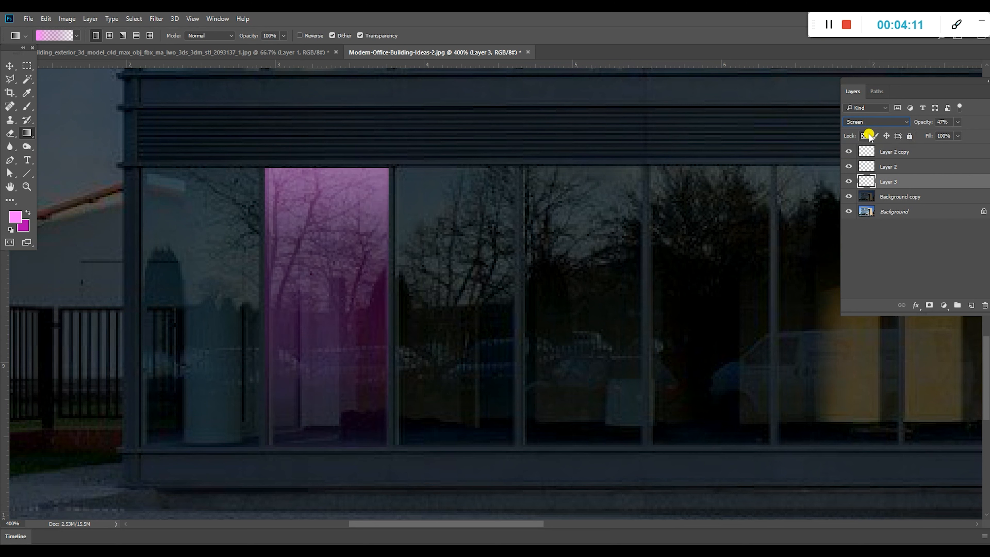
pyautogui.press('Down')
pyautogui.press('Down')
pyautogui.press('Down')
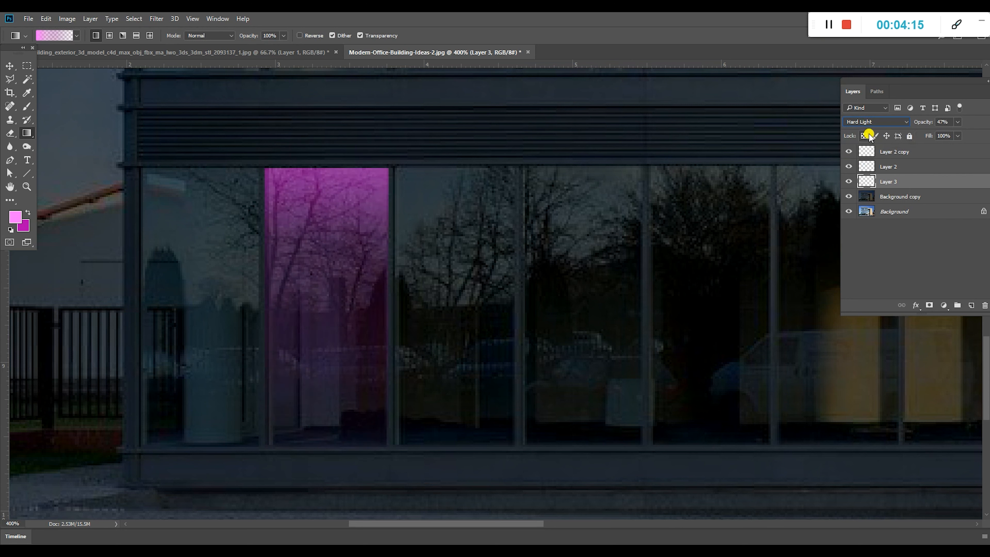
pyautogui.press('Down')
# - Load the ground-floor glow's outline as a selection and add a new layer above it for brush painting
pyautogui.keyDown('ctrl'); pyautogui.click(867, 180); pyautogui.keyUp('ctrl')
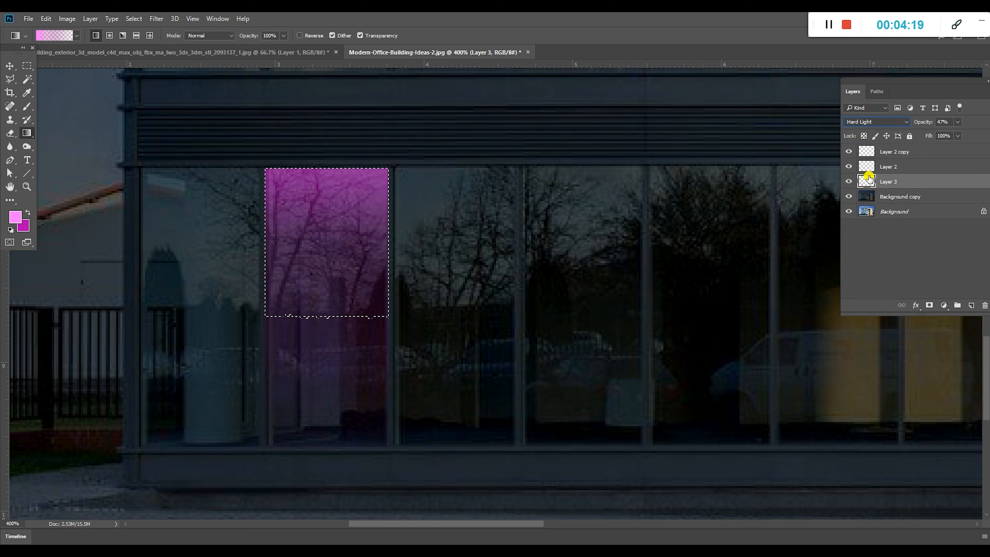
pyautogui.click(27, 105)
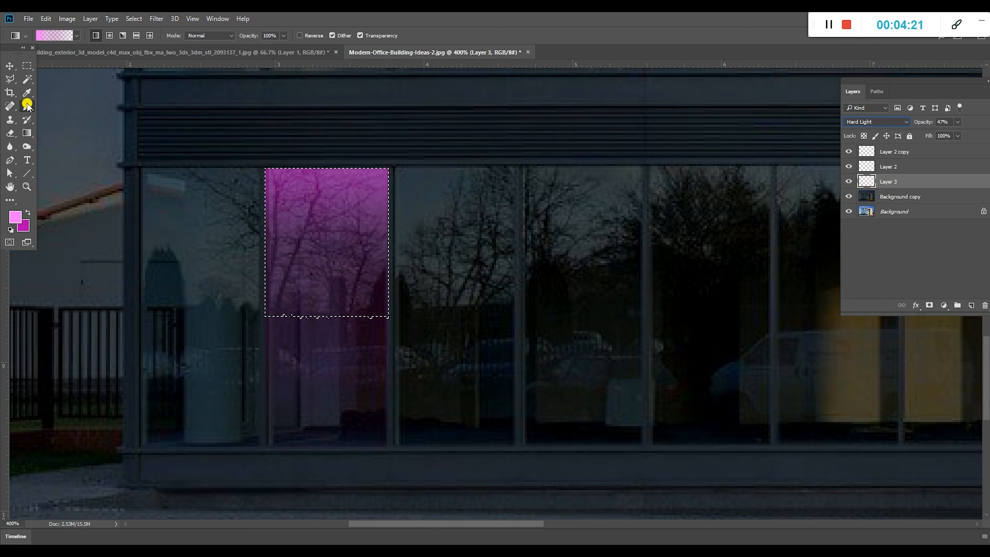
pyautogui.click(971, 305)
# - Paint pink highlights along the selected pane's top and left edges with a size 20 brush, and deselect it
pyautogui.press('[')
pyautogui.press('[')
pyautogui.press('[')
pyautogui.press('[')
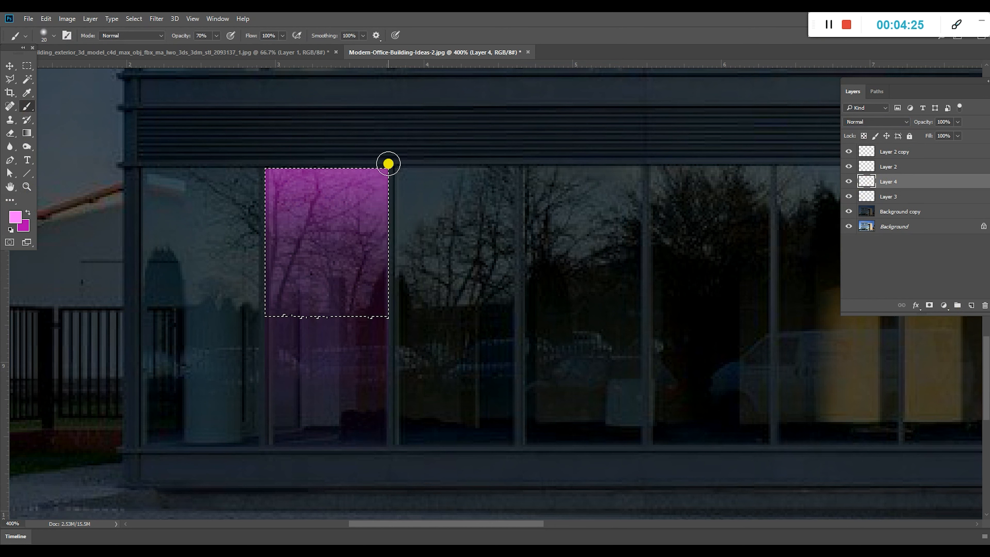
pyautogui.moveTo(391, 155); pyautogui.dragTo(256, 154)
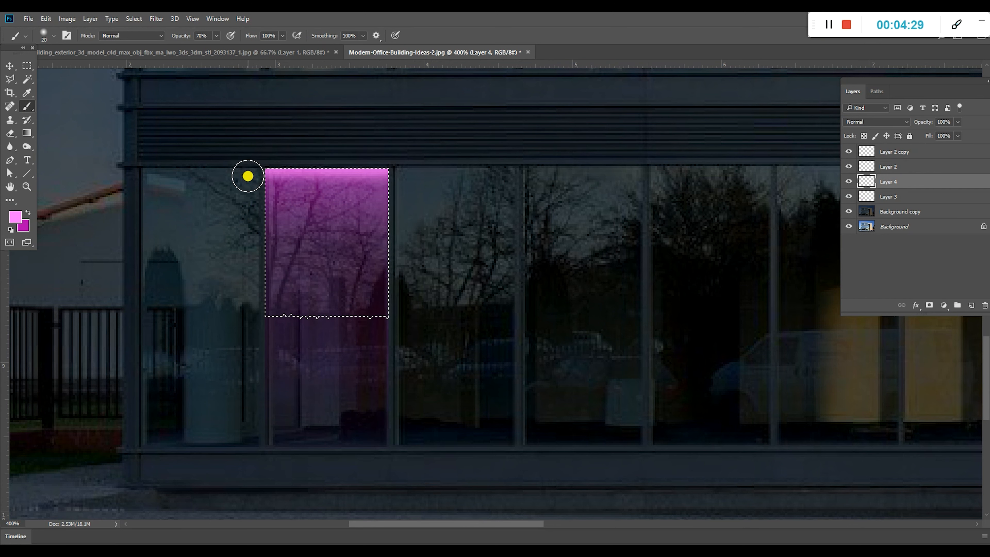
pyautogui.keyDown('shift'); pyautogui.click(248, 444); pyautogui.keyUp('shift')
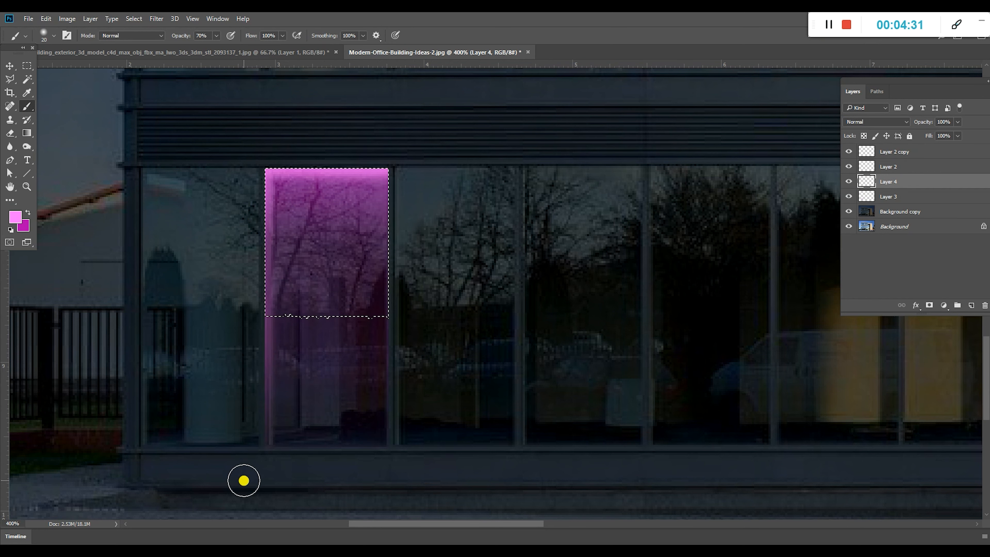
pyautogui.hotkey('ctrl', 'd')
# - Make a rectangular selection around the stone wall beside the entrance and copy it from Background copy to a new layer
pyautogui.doubleClick(11, 187)
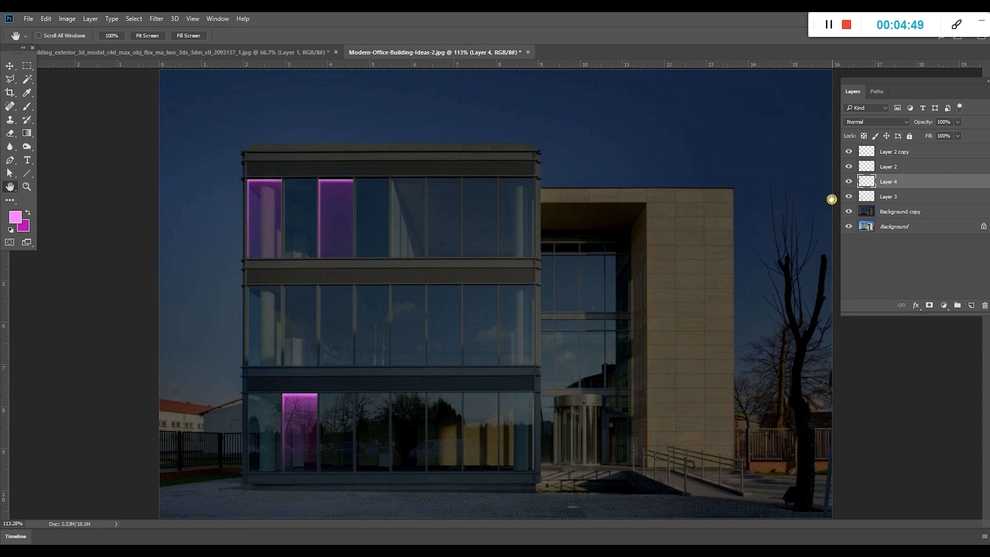
pyautogui.click(27, 186)
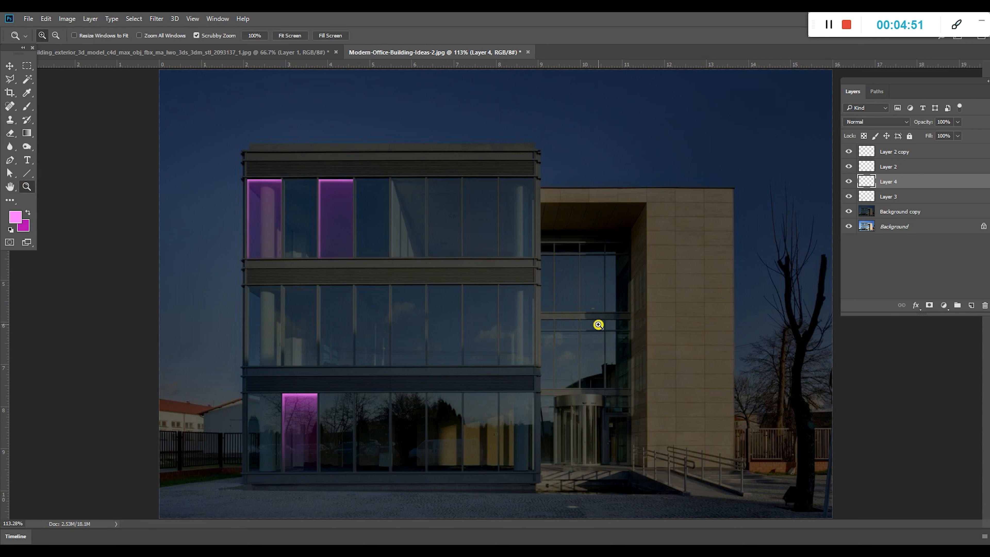
pyautogui.click(719, 319)
pyautogui.moveTo(659, 361); pyautogui.dragTo(333, 343)
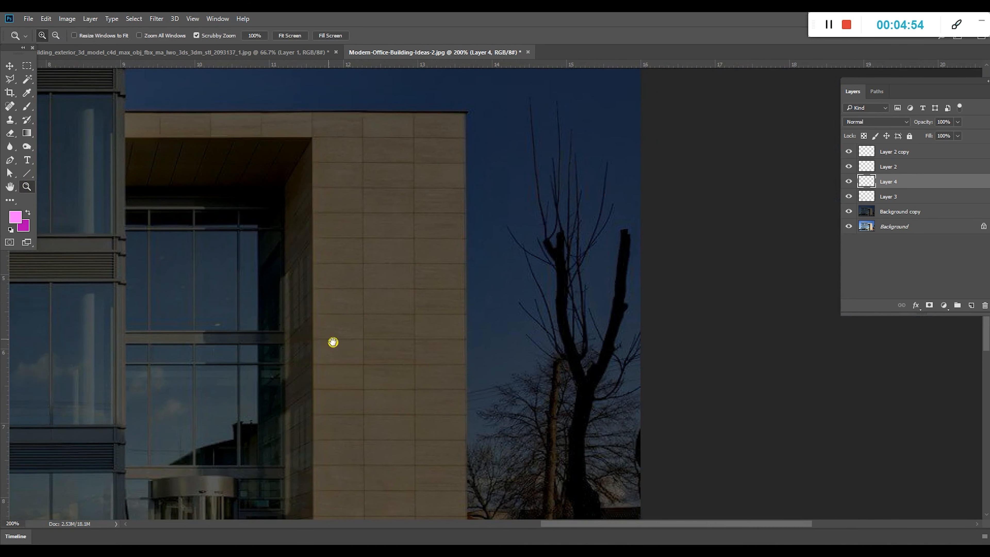
pyautogui.click(27, 66)
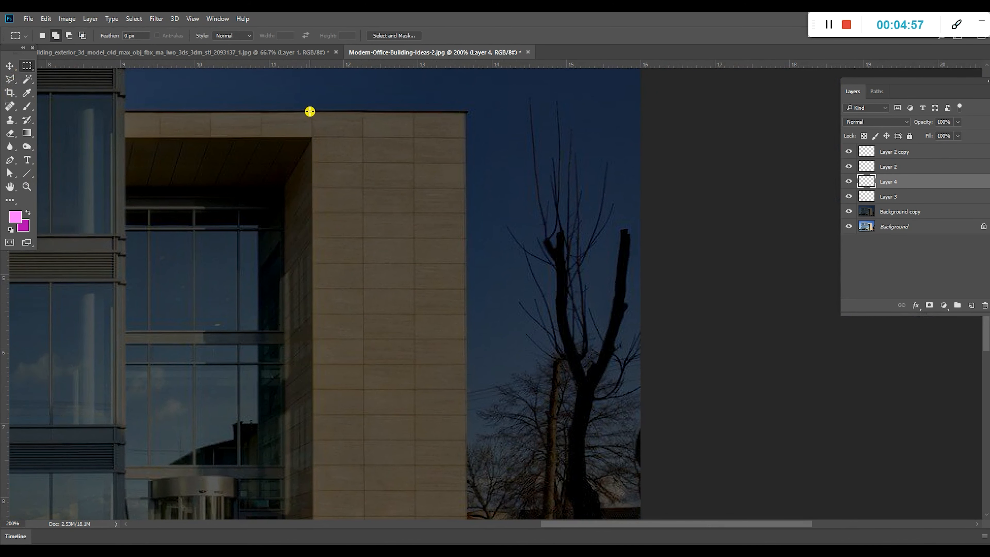
pyautogui.moveTo(312, 112); pyautogui.dragTo(469, 366)
pyautogui.scroll(10, 685, 291)
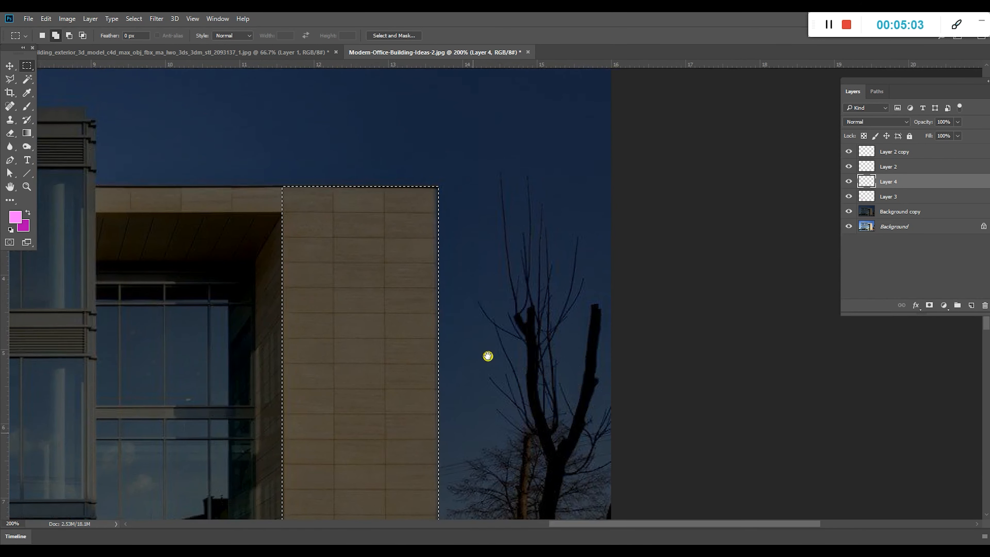
pyautogui.click(887, 213)
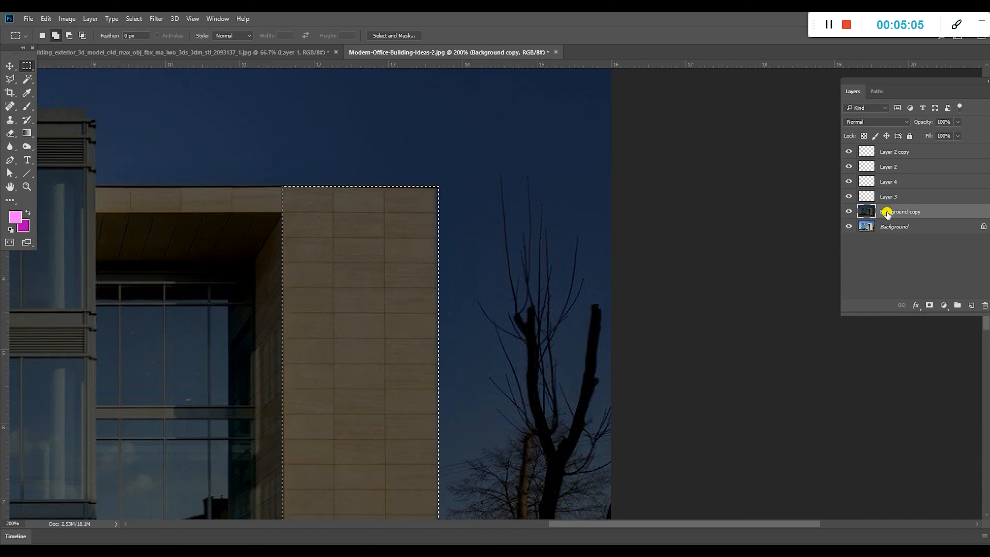
pyautogui.hotkey('ctrl', 'j')
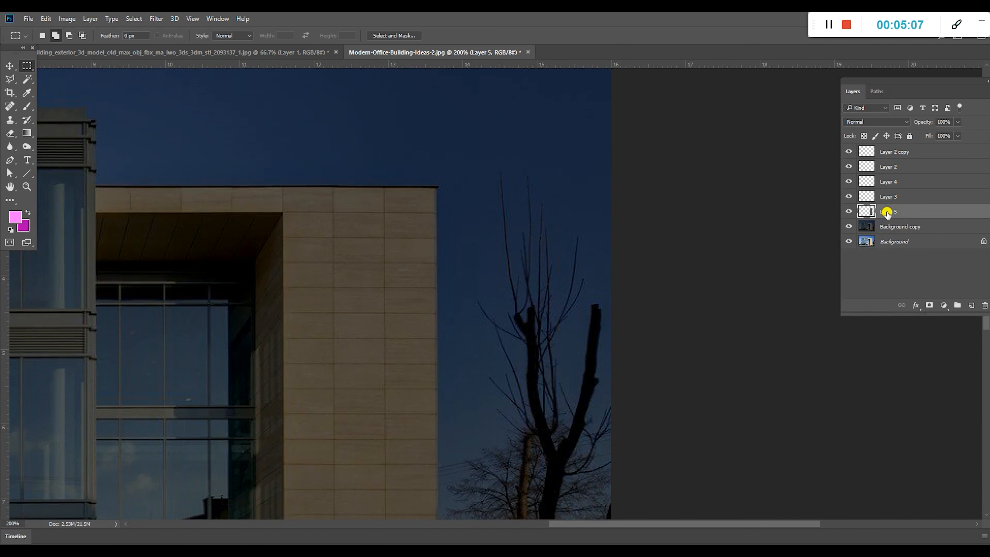
# - Check the copied stone wall by toggling the visibility of Background copy and the wall's layer, and view the whole image
pyautogui.click(848, 227)
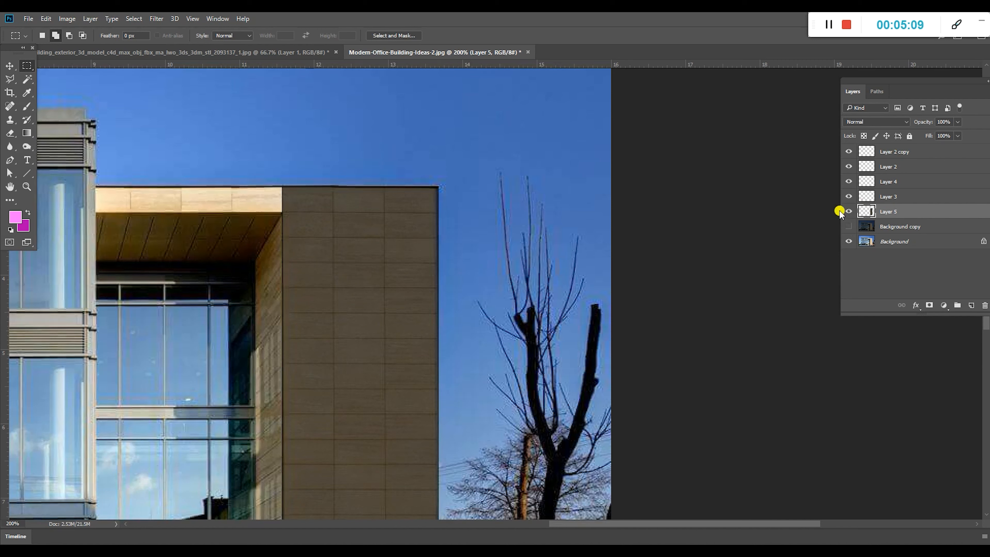
pyautogui.click(845, 212)
pyautogui.click(845, 211)
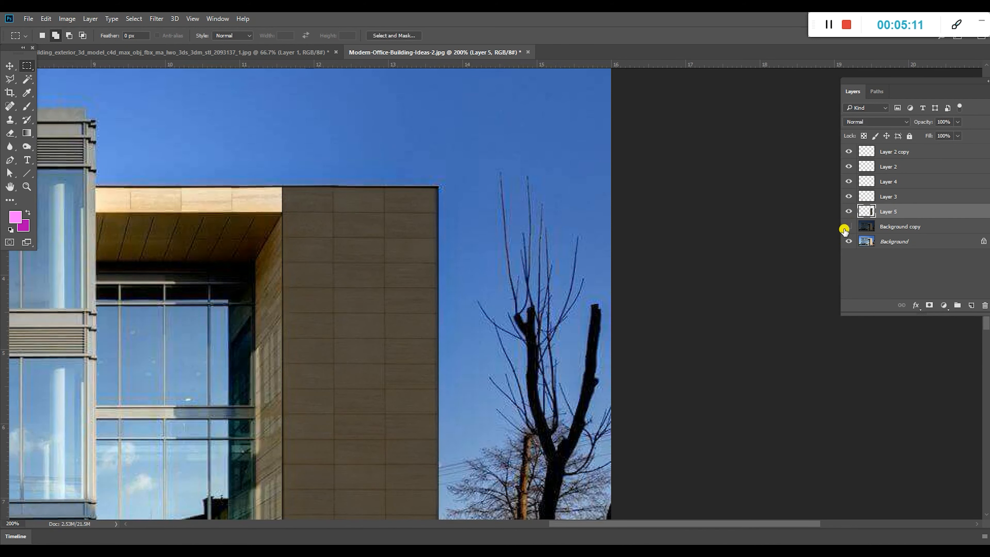
pyautogui.click(847, 227)
pyautogui.doubleClick(9, 187)
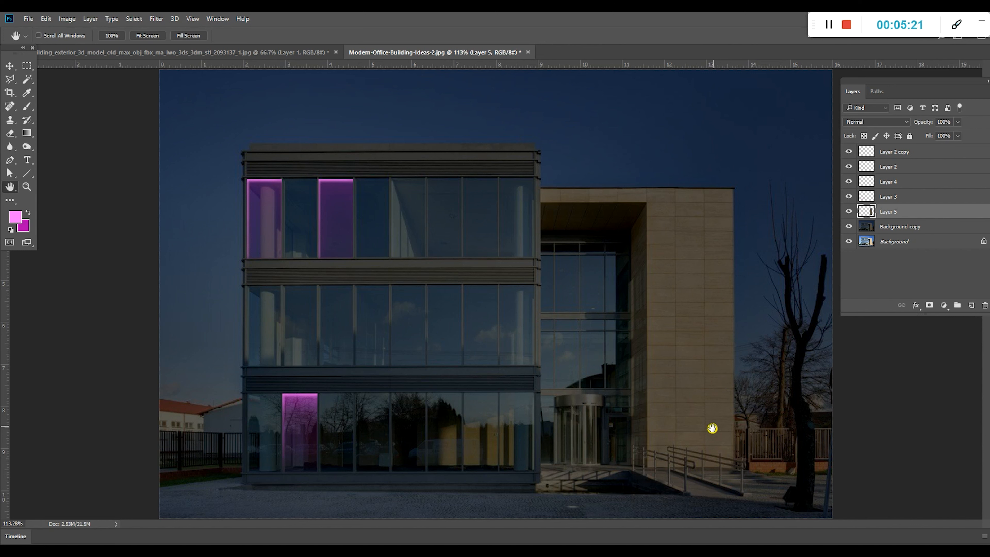
pyautogui.click(156, 19)
pyautogui.moveTo(185, 183)
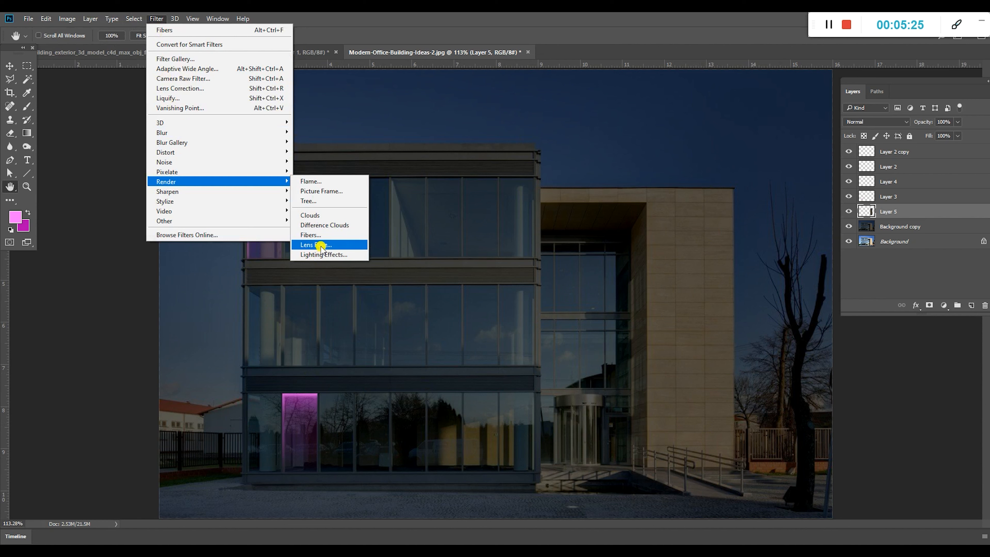
pyautogui.click(701, 348)
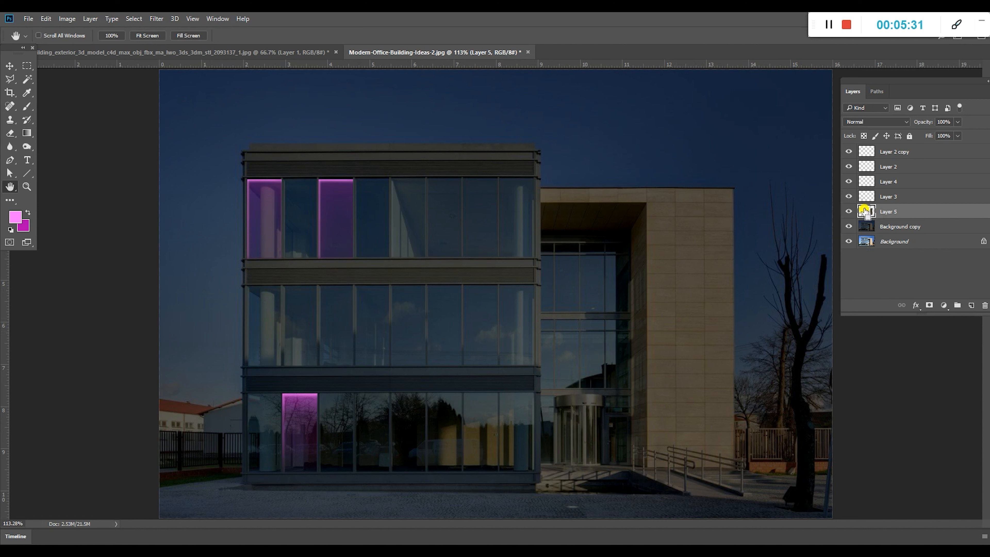
# - Load the stone wall's outline as a selection, add a new layer, and set the gradient's starting colour stop to peach fdd6a8
pyautogui.click(971, 305)
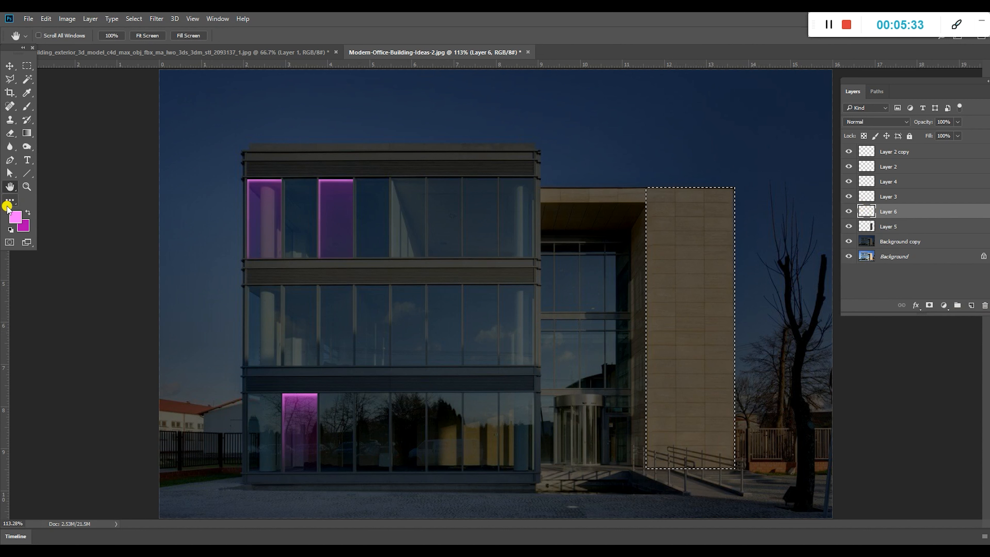
pyautogui.click(27, 133)
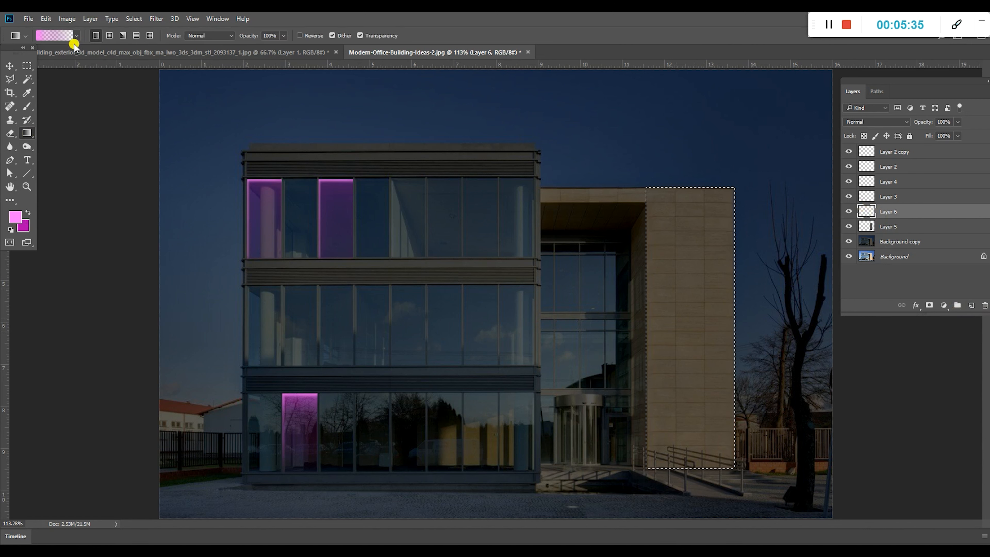
pyautogui.click(63, 37)
pyautogui.click(475, 438)
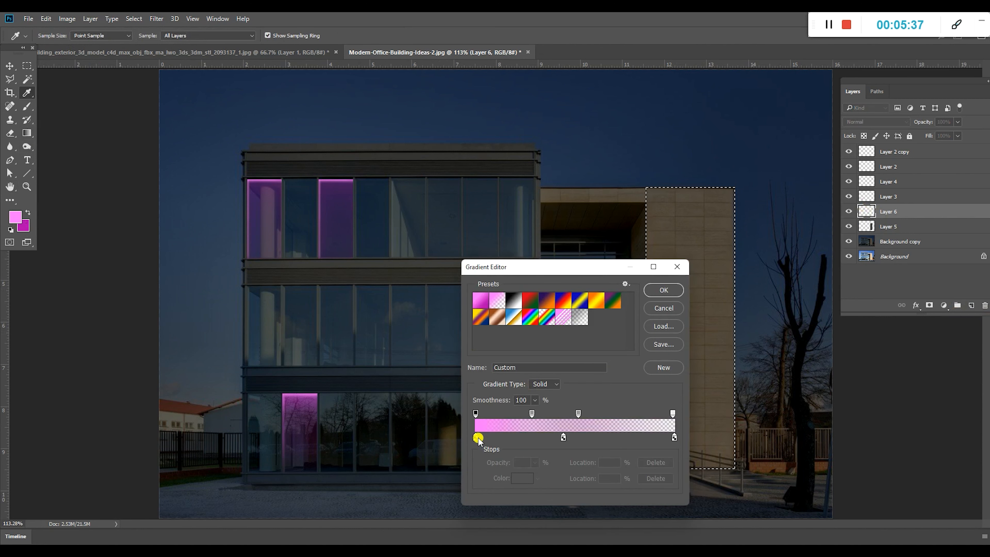
pyautogui.doubleClick(476, 438)
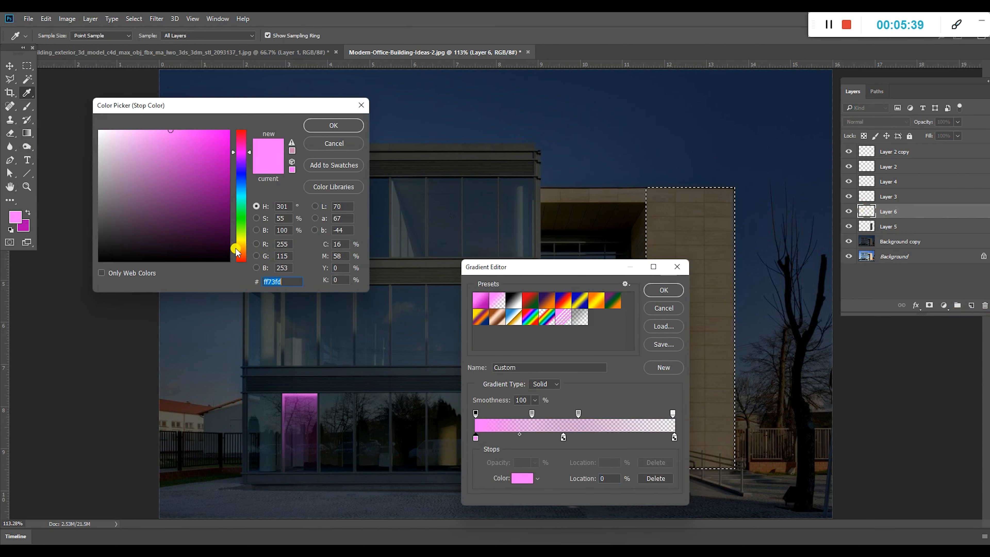
pyautogui.moveTo(241, 247); pyautogui.dragTo(241, 251)
pyautogui.moveTo(215, 134)
pyautogui.mouseDown()
pyautogui.moveTo(133, 128)
pyautogui.moveTo(141, 129)
pyautogui.mouseUp()
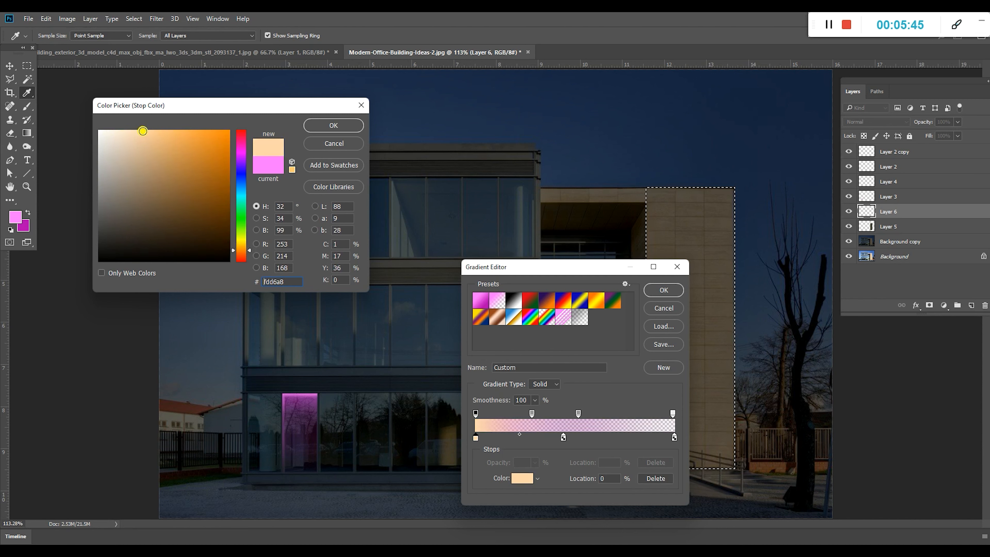
pyautogui.click(333, 126)
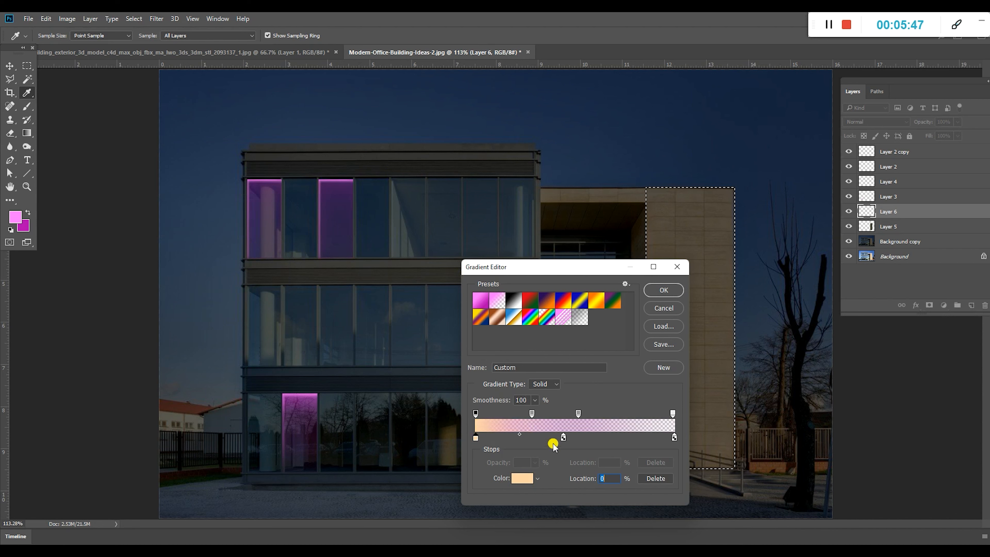
# - Add a gradient colour stop at location 28% and set its colour to orange
pyautogui.click(532, 437)
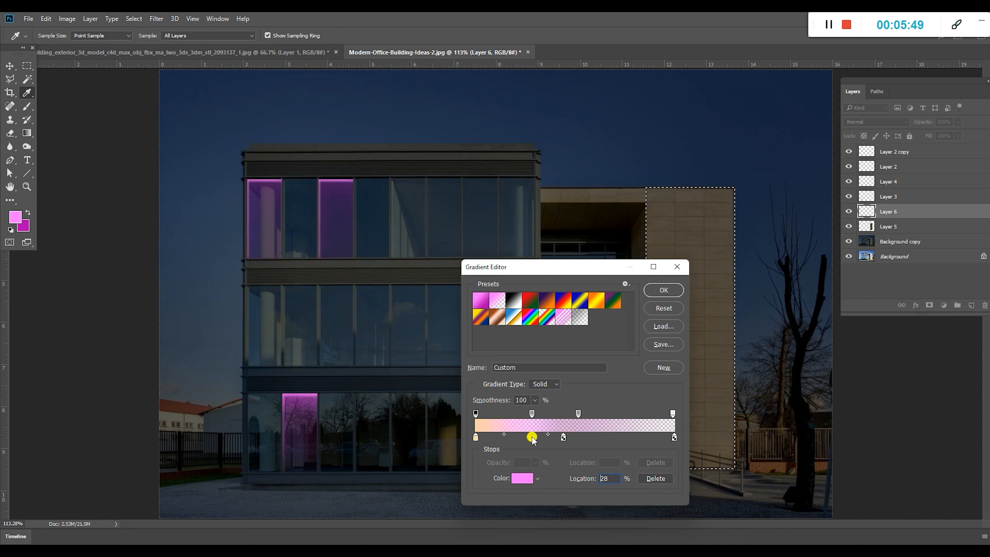
pyautogui.doubleClick(533, 438)
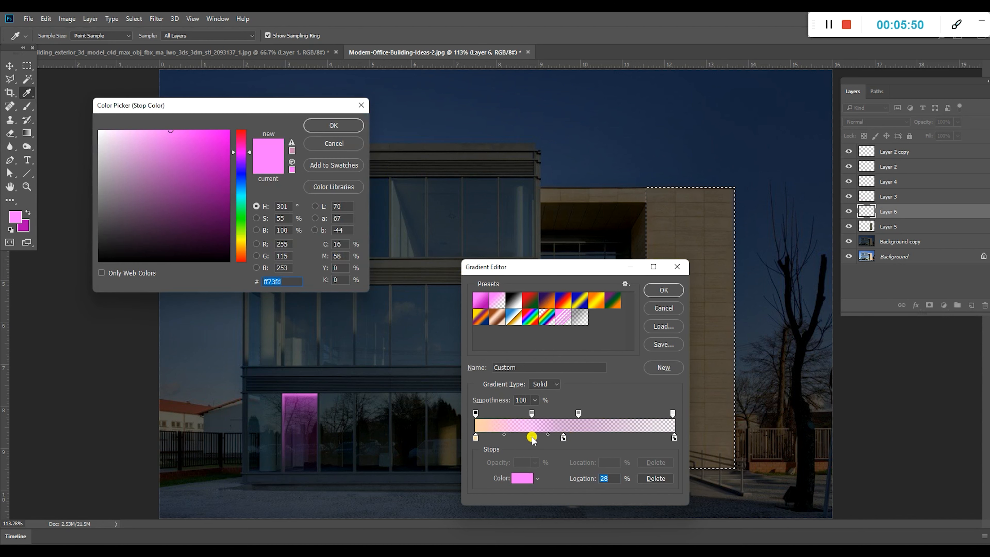
pyautogui.click(242, 245)
pyautogui.moveTo(242, 248); pyautogui.dragTo(240, 255)
pyautogui.moveTo(155, 158); pyautogui.dragTo(201, 127)
pyautogui.click(330, 121)
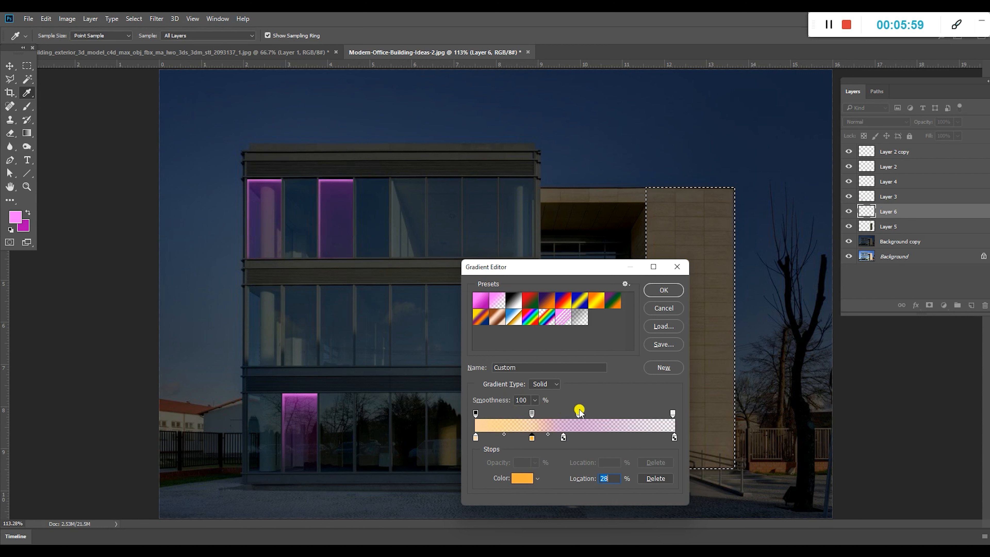
# - Move the magenta colour stop to location 77%, and set opacity to 50% for the 99% stop and 70% for the 28% stop
pyautogui.moveTo(563, 437); pyautogui.dragTo(629, 439)
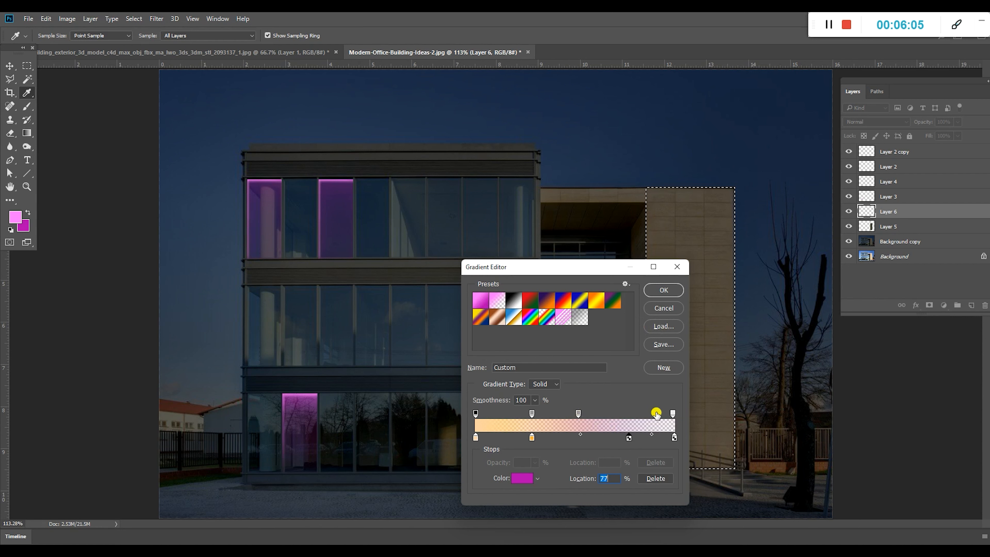
pyautogui.click(673, 413)
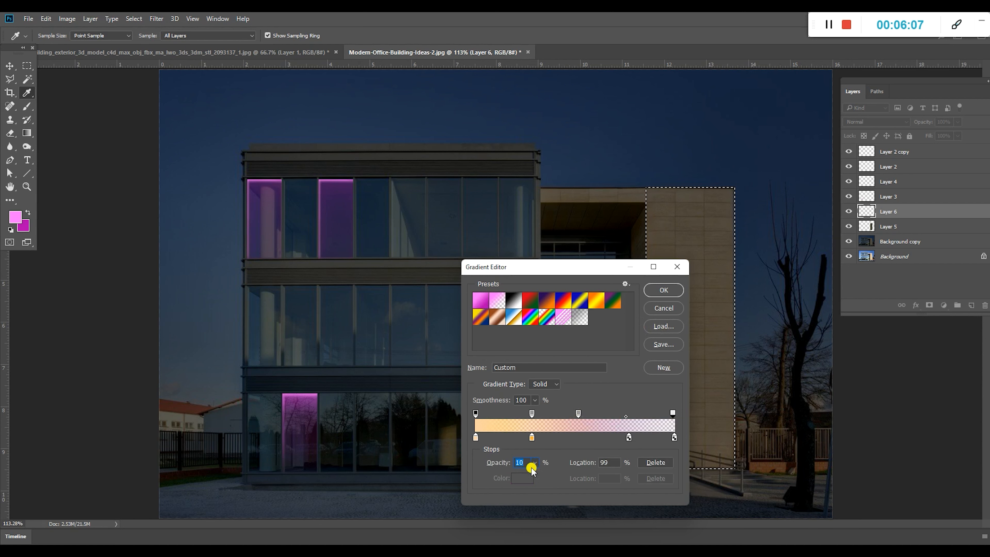
pyautogui.write('50')
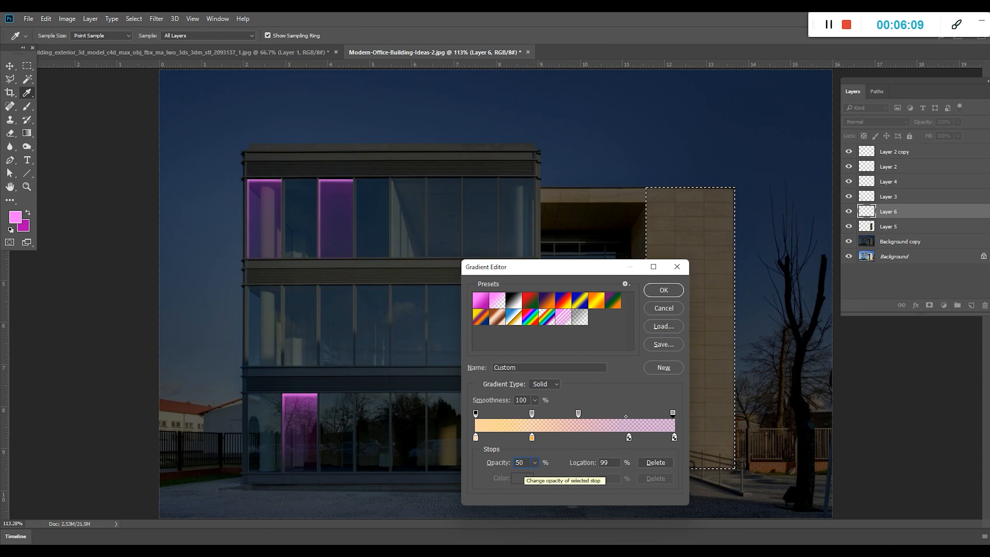
pyautogui.click(578, 412)
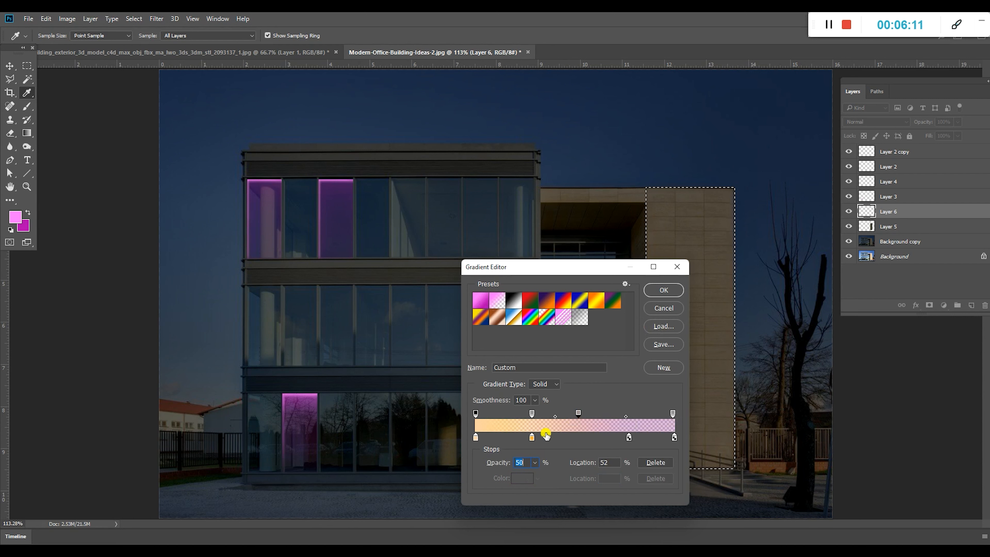
pyautogui.write('70')
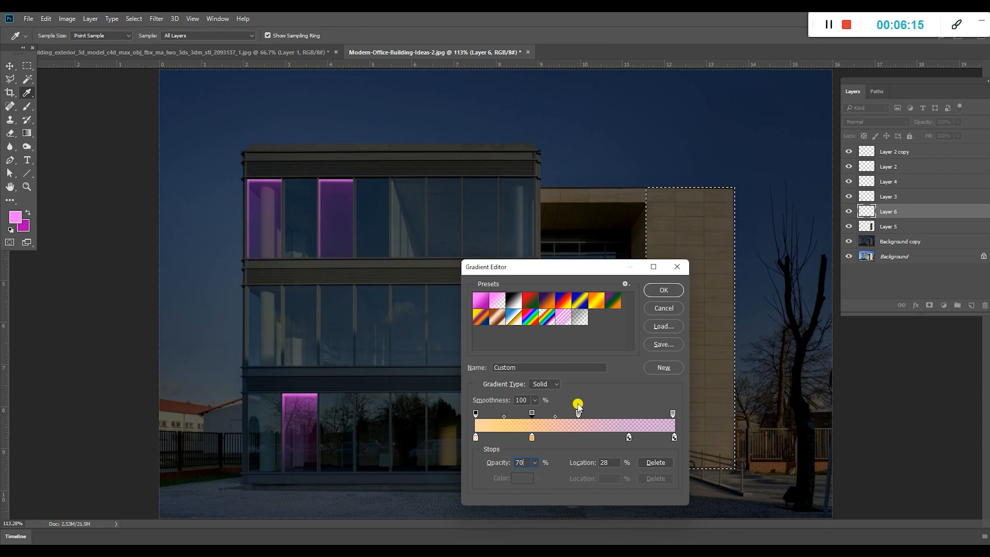
# - Recolour the gradient's 77% stop to dfa75e, replace the magenta end stop by moving the recoloured stop to 98%, and accept the gradient
pyautogui.click(627, 437)
pyautogui.doubleClick(629, 438)
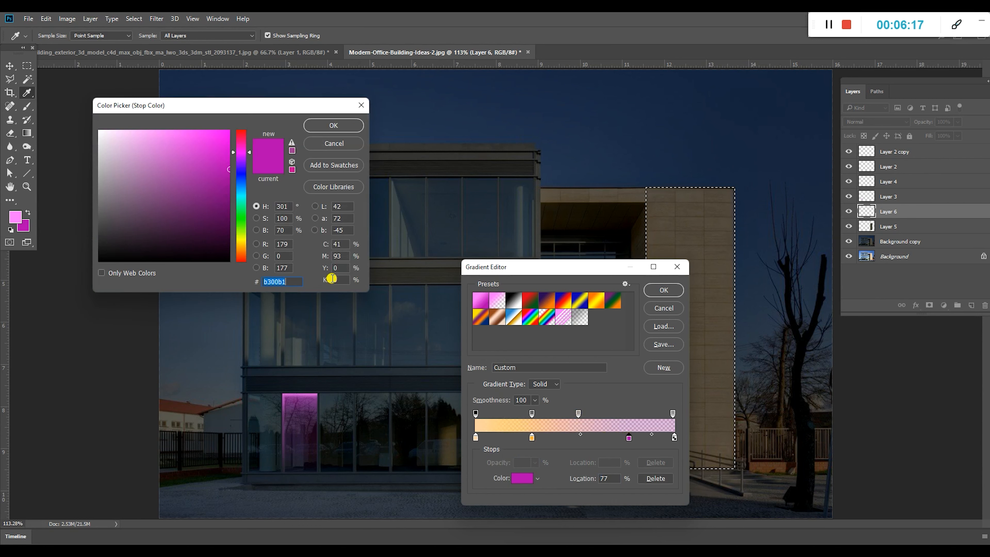
pyautogui.click(239, 247)
pyautogui.moveTo(237, 247); pyautogui.dragTo(242, 250)
pyautogui.moveTo(206, 167); pyautogui.dragTo(174, 147)
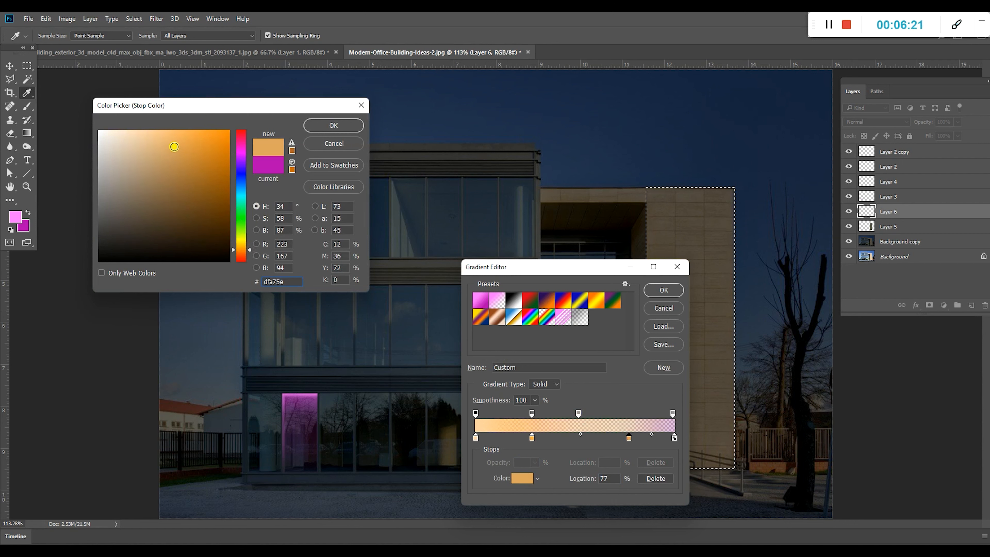
pyautogui.click(321, 127)
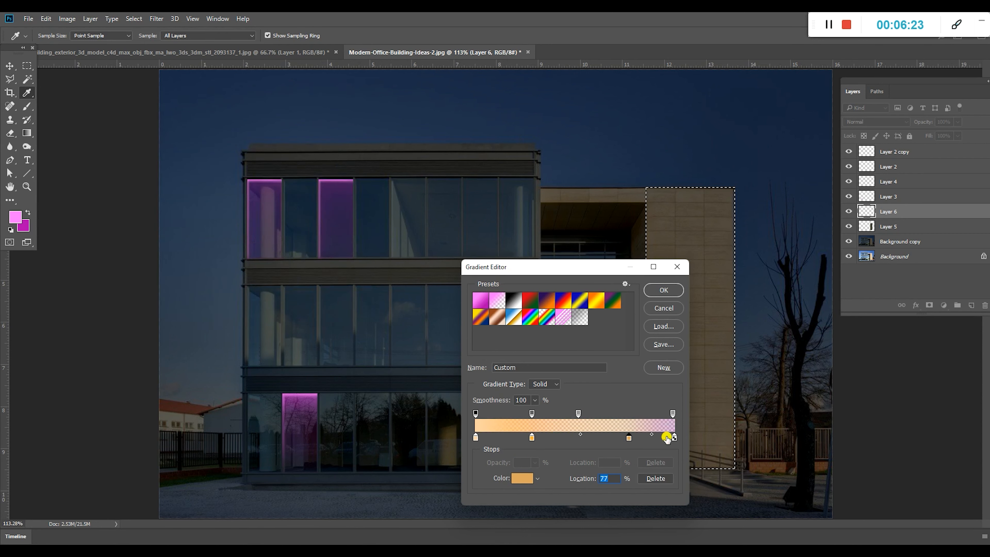
pyautogui.moveTo(679, 436)
pyautogui.mouseDown()
pyautogui.moveTo(676, 453)
pyautogui.moveTo(664, 440)
pyautogui.mouseUp()
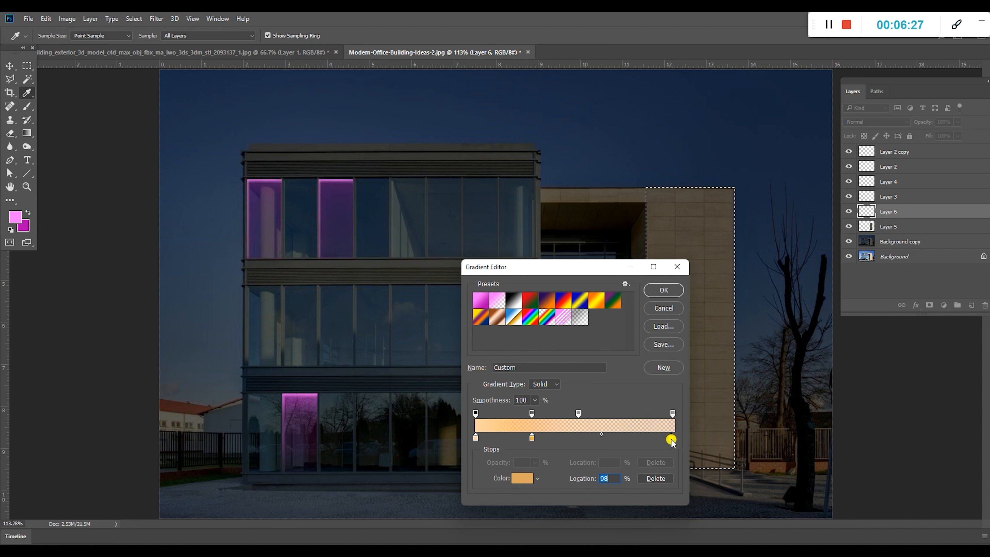
pyautogui.click(664, 290)
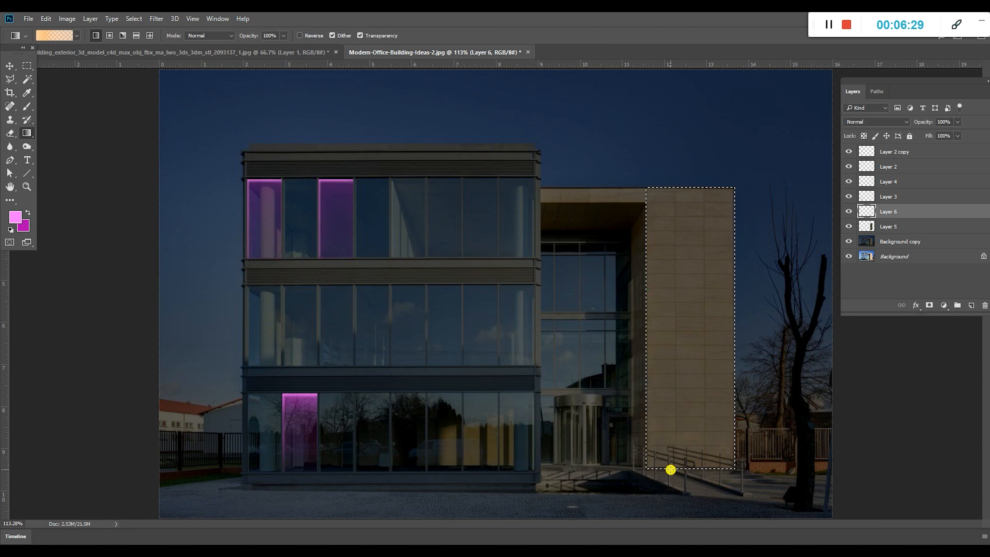
# - Fill the selected stone wall with the orange gradient running from its upper edge down to its base, and deselect
pyautogui.moveTo(684, 468); pyautogui.dragTo(693, 184)
pyautogui.hotkey('ctrl', 'd')
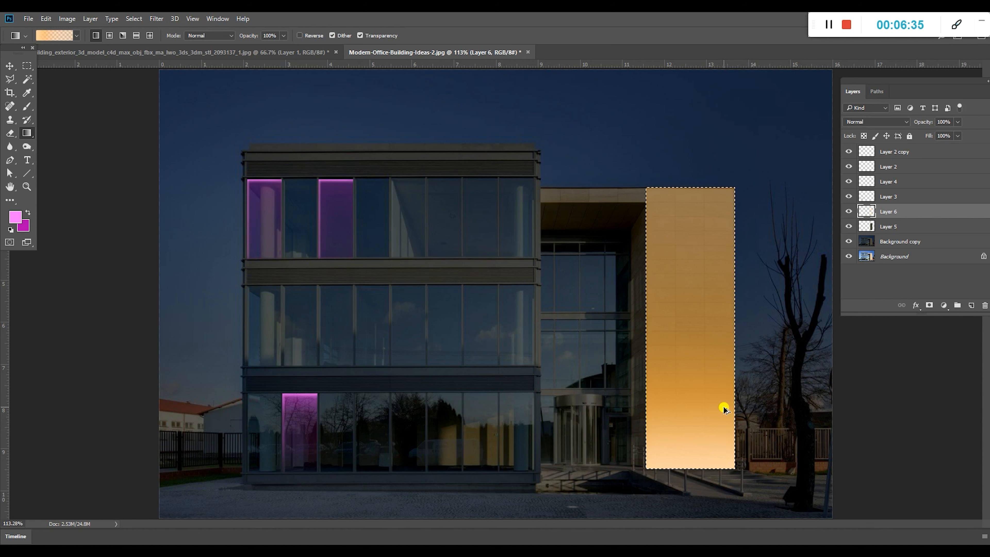
pyautogui.hotkey('ctrl', 'z')
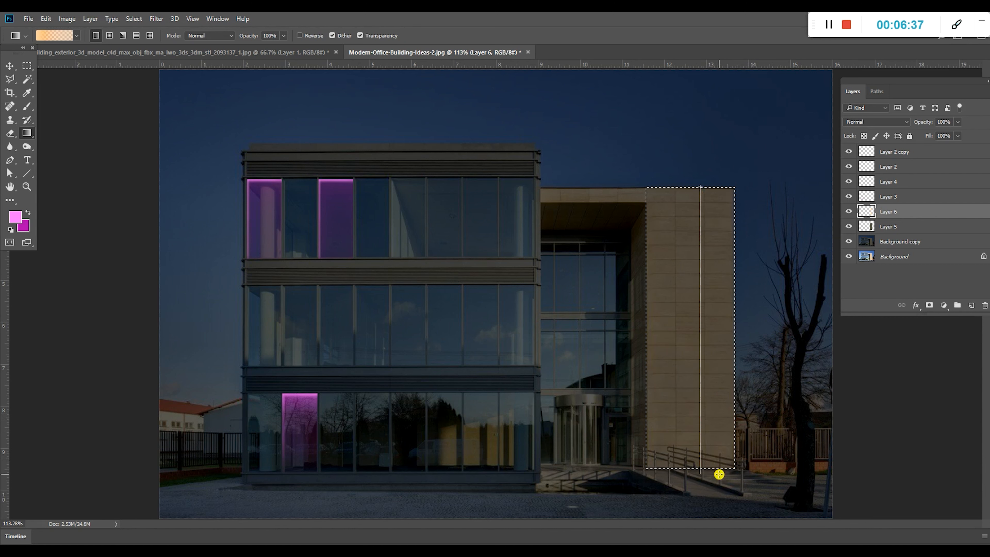
pyautogui.moveTo(716, 469); pyautogui.dragTo(717, 469)
pyautogui.hotkey('ctrl', 'd')
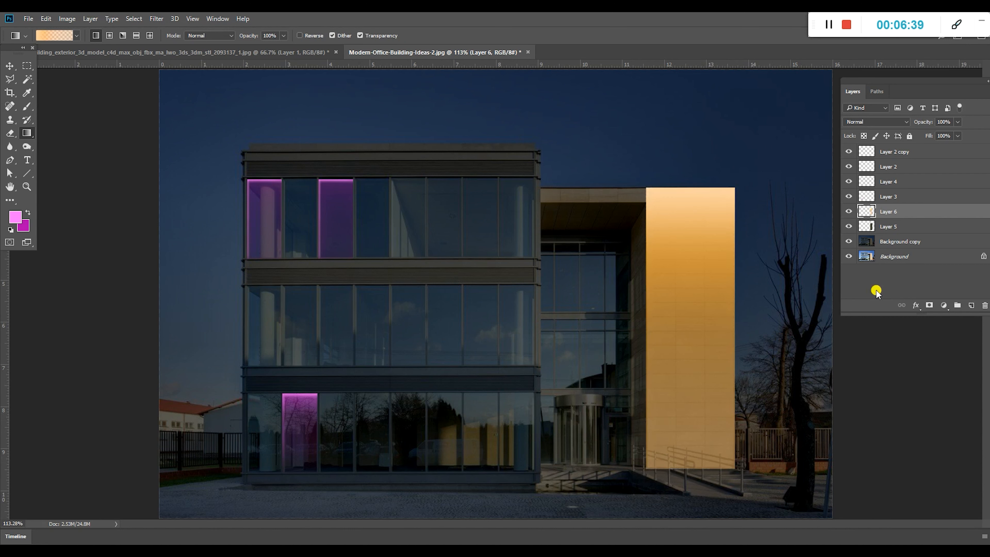
# - Set the wall gradient layer's blending mode to Hard Light and its opacity to 49%
pyautogui.click(873, 123)
pyautogui.click(863, 137)
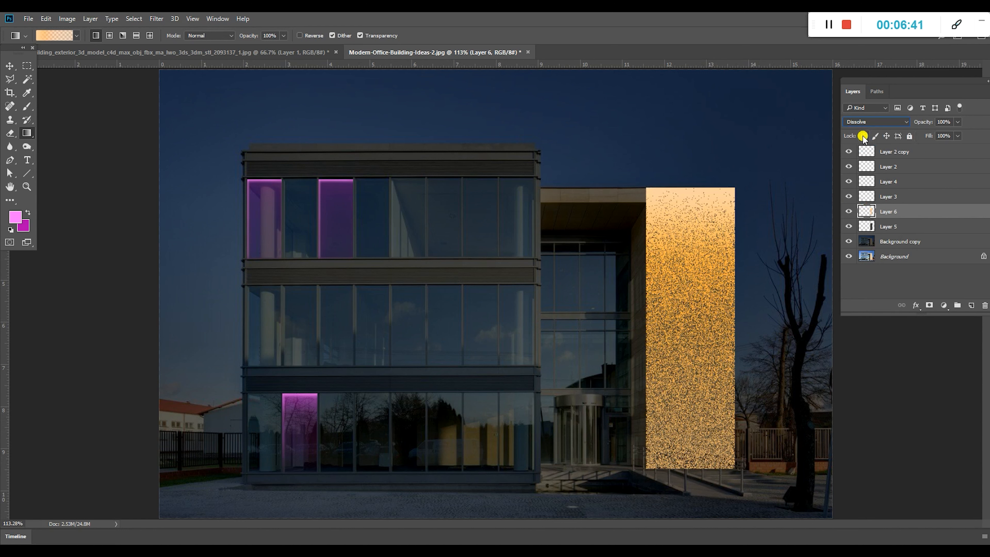
pyautogui.press('Down')
pyautogui.press('Down')
pyautogui.press('Down')
pyautogui.press('Down')
pyautogui.press('Down')
pyautogui.press('Down')
pyautogui.press('Down')
pyautogui.press('Down')
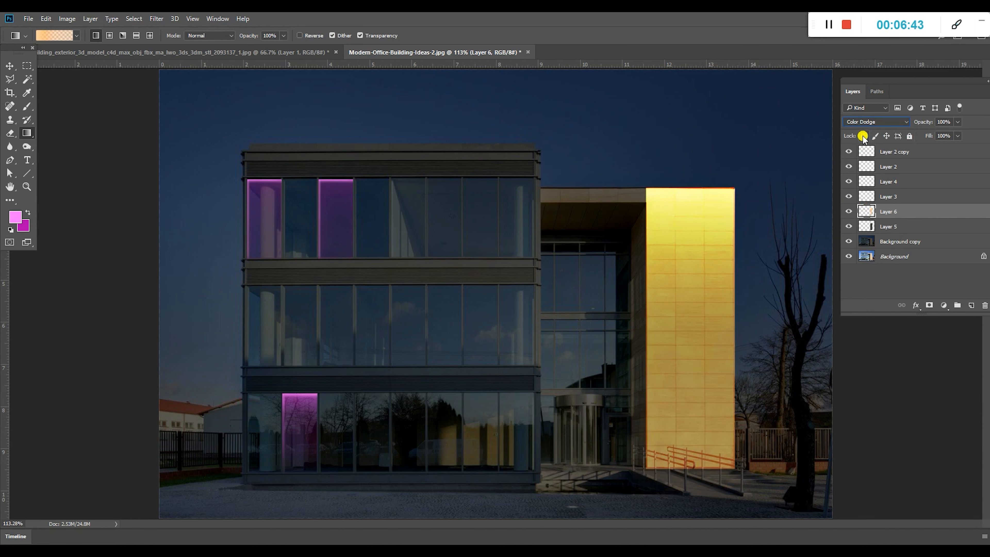
pyautogui.press('Down')
pyautogui.press('Down')
pyautogui.press('Down')
pyautogui.press('Down')
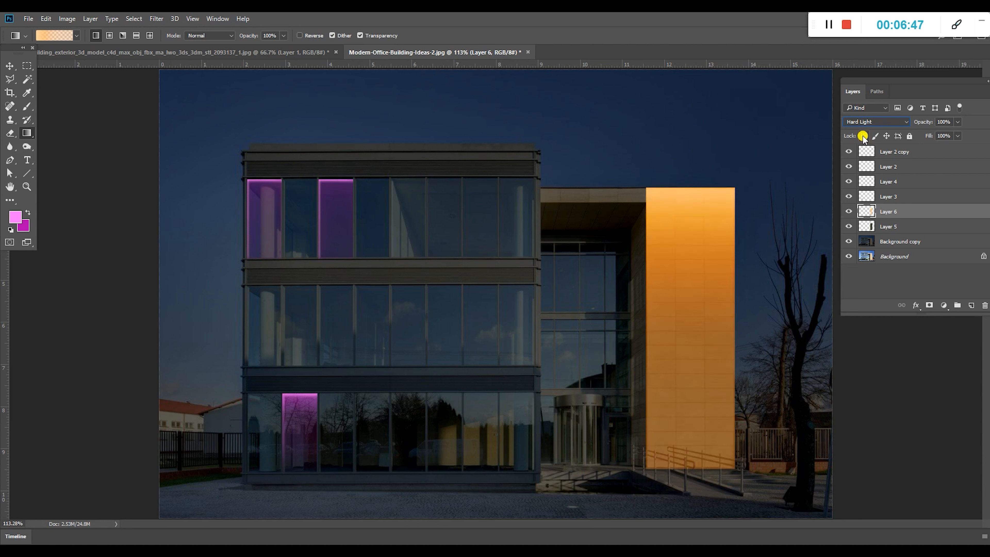
pyautogui.moveTo(958, 124); pyautogui.dragTo(931, 135)
# - Compare blending modes from Linear Light through Divide on the wall gradient layer, and settle on Vivid Light
pyautogui.click(879, 123)
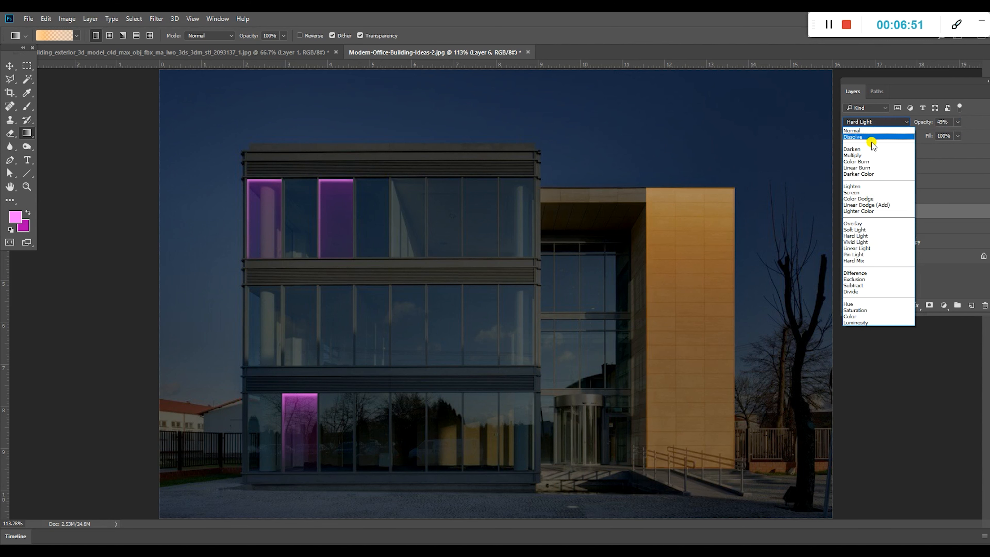
pyautogui.click(856, 248)
pyautogui.press('Down')
pyautogui.press('Down')
pyautogui.press('Down')
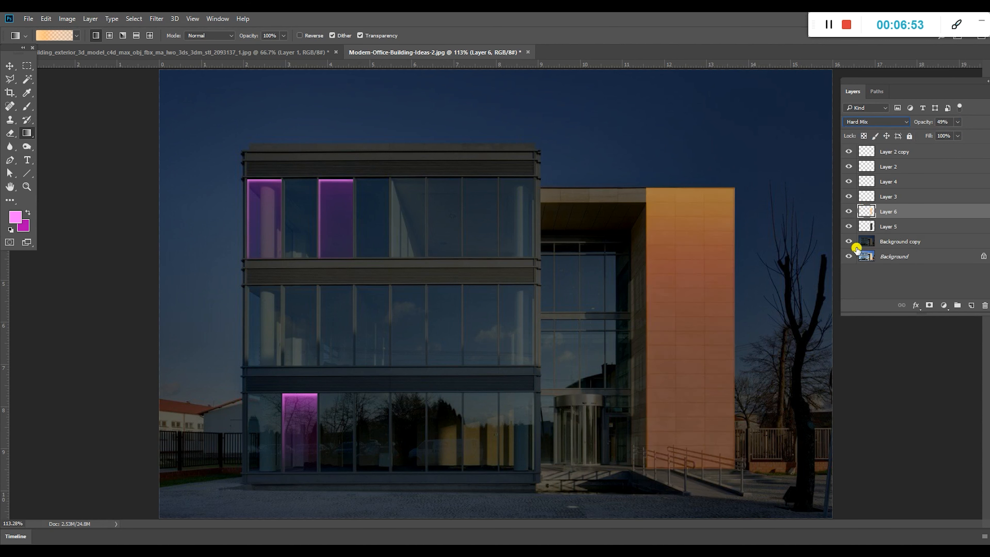
pyautogui.press('Up')
pyautogui.press('Up')
pyautogui.press('Up')
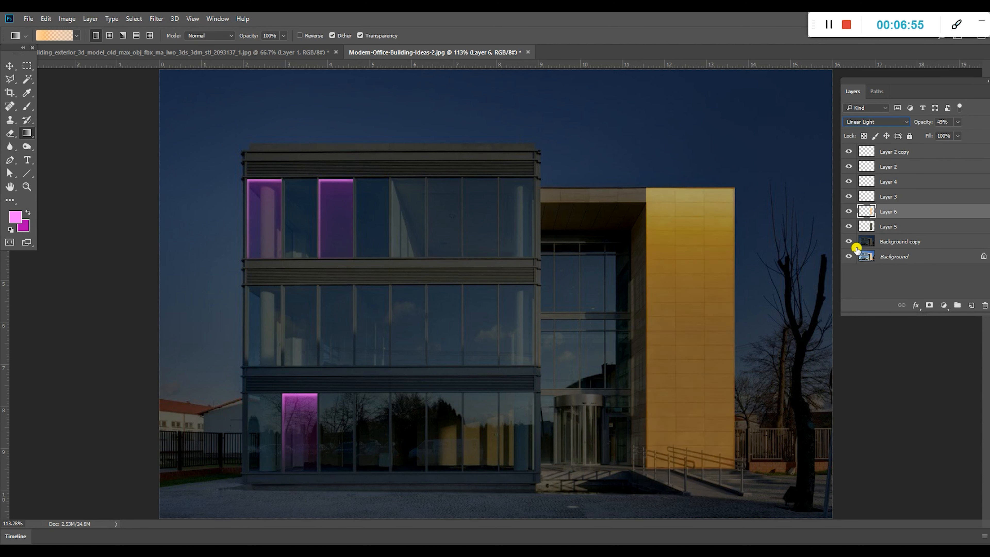
pyautogui.press('Down')
pyautogui.press('Down')
pyautogui.press('Down')
pyautogui.press('Down')
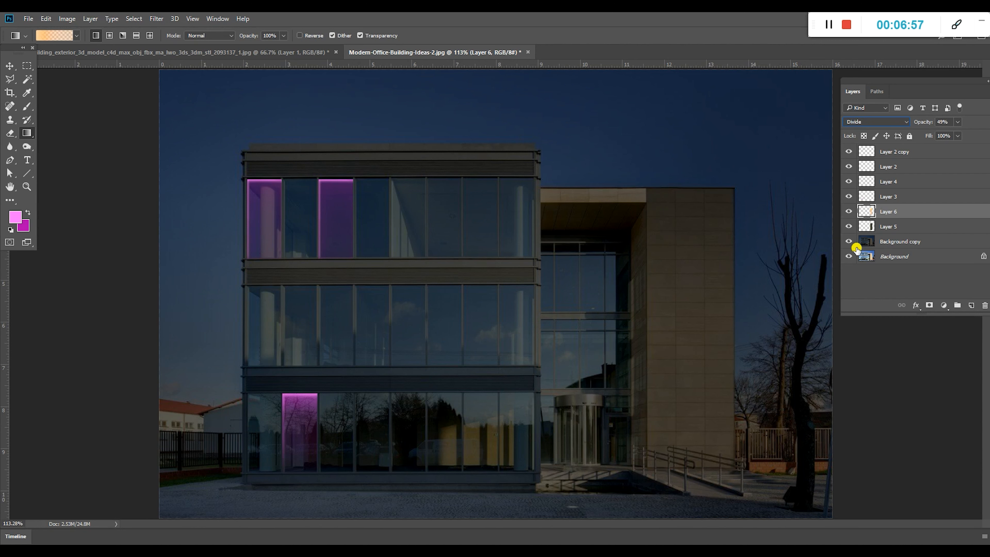
pyautogui.press('Up')
pyautogui.press('Up')
pyautogui.press('Up')
pyautogui.press('Up')
pyautogui.press('Up')
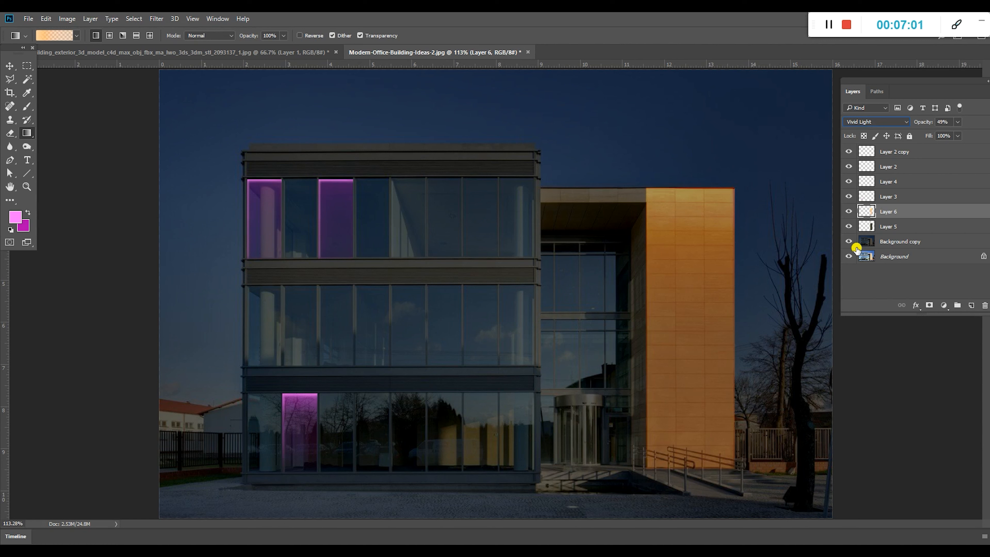
# - Fade the lower part of the wall gradient with a soft 500-size Eraser
pyautogui.click(11, 133)
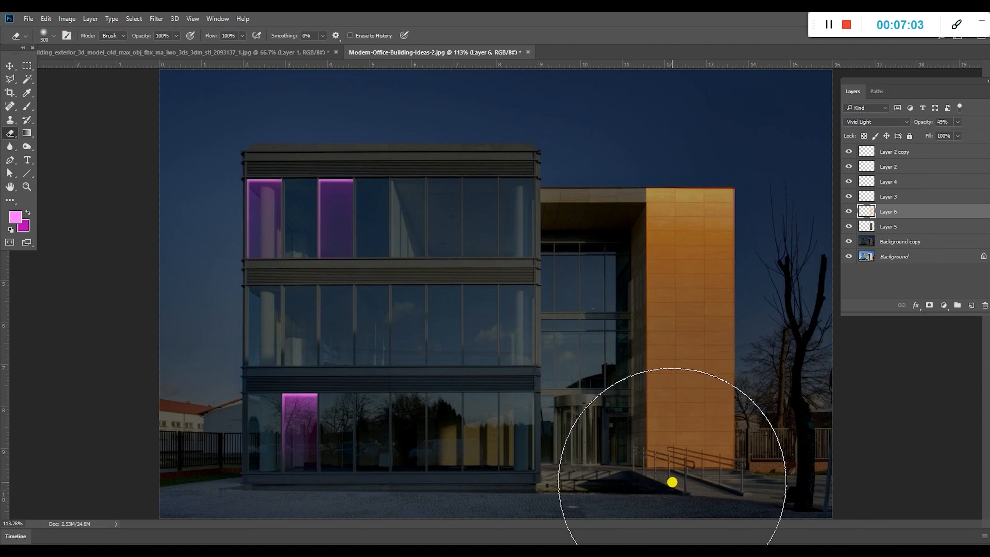
pyautogui.click(690, 464)
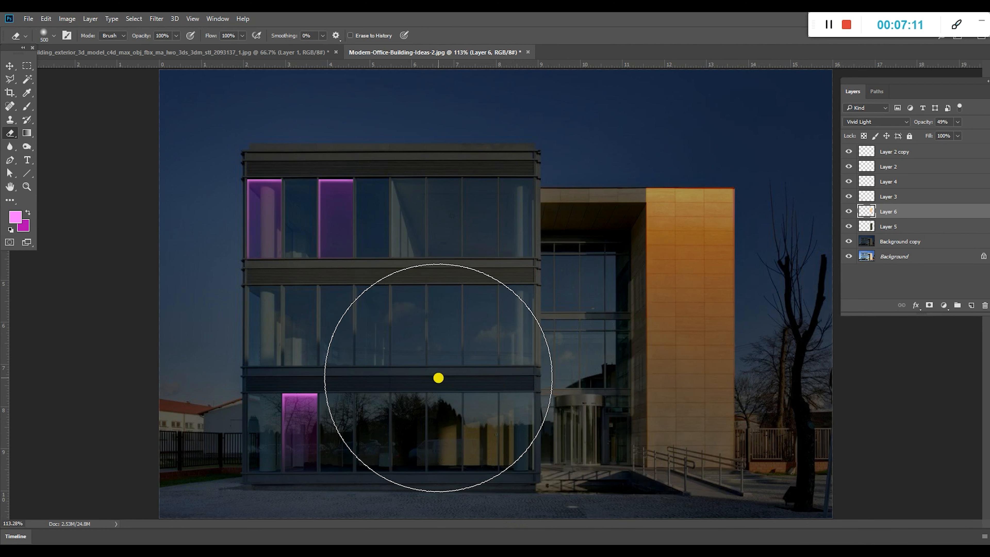
# - Hide the wall gradient on Layer 6 and start the Lighting Effects filter on Layer 5
pyautogui.click(848, 213)
pyautogui.click(890, 227)
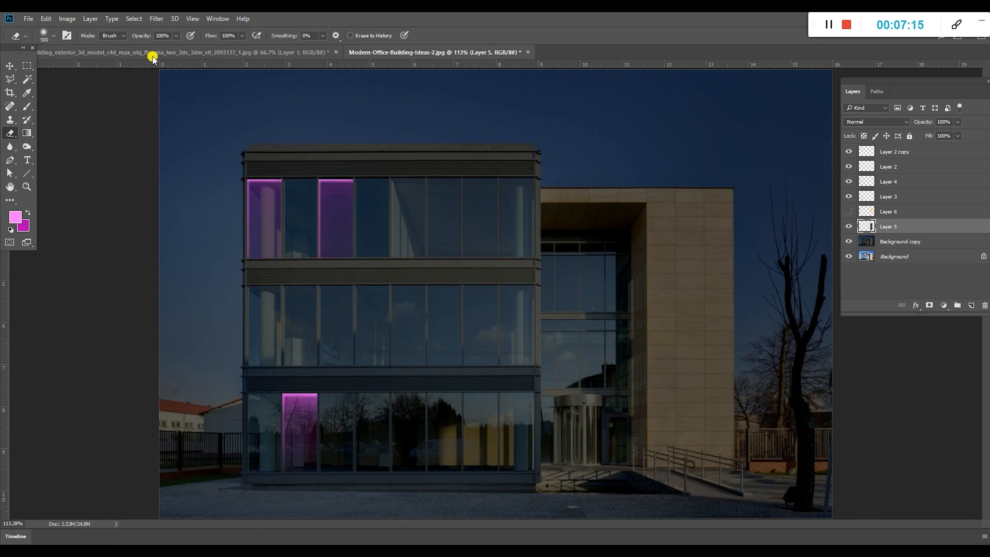
pyautogui.click(157, 18)
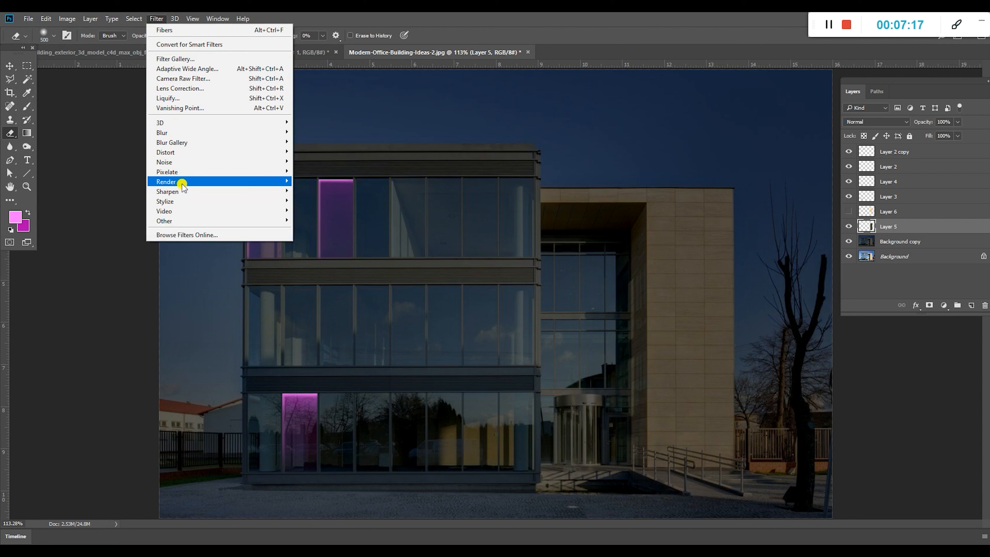
pyautogui.moveTo(183, 183)
pyautogui.click(328, 253)
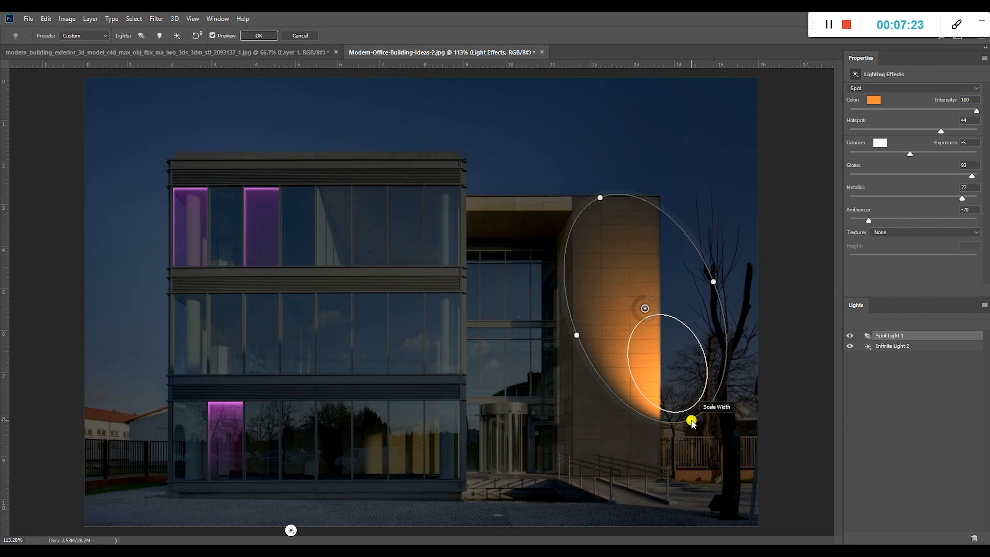
# - Rotate the spot light so its bright end lies at the stone wall's upper edge, and centre it on the wall
pyautogui.moveTo(689, 421); pyautogui.dragTo(642, 167)
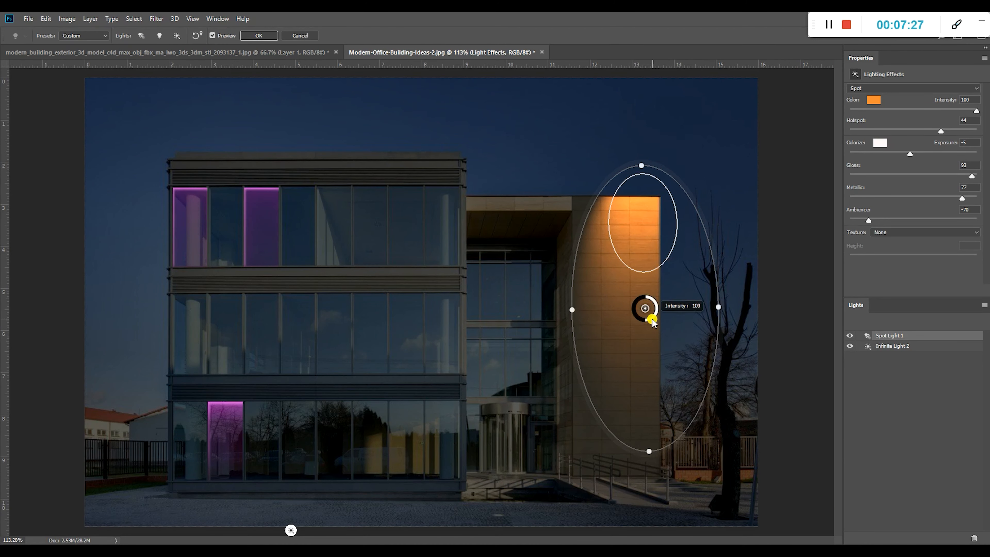
pyautogui.moveTo(644, 310); pyautogui.dragTo(621, 320)
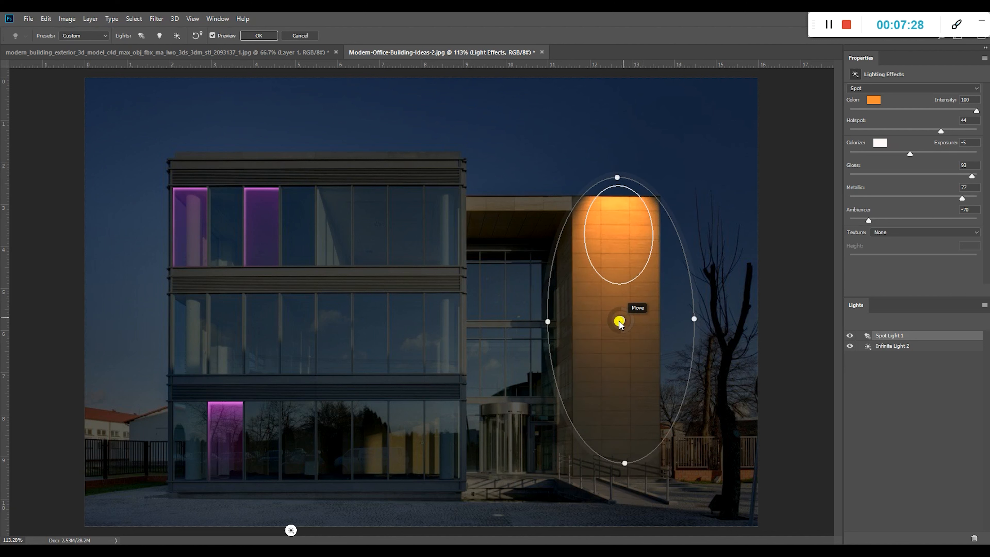
pyautogui.click(105, 36)
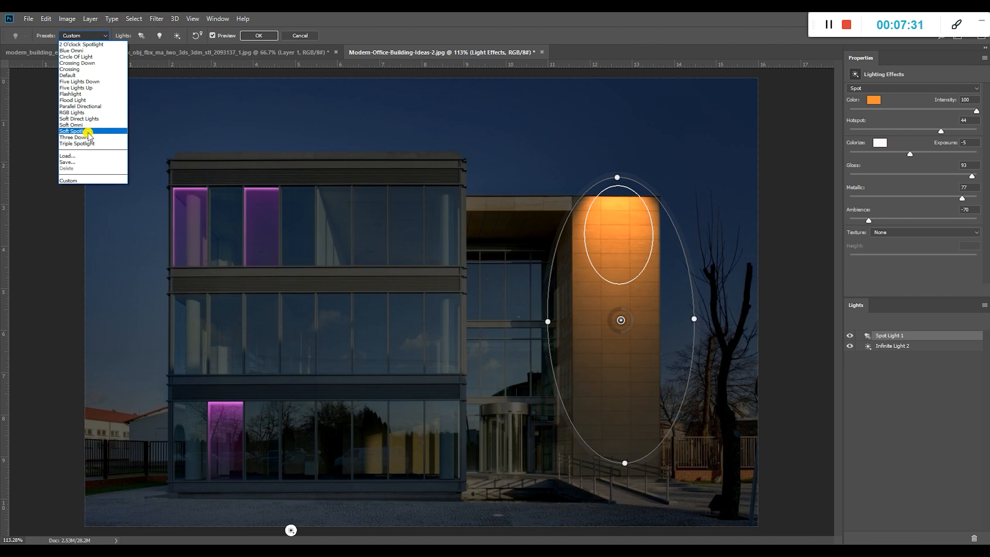
pyautogui.click(915, 385)
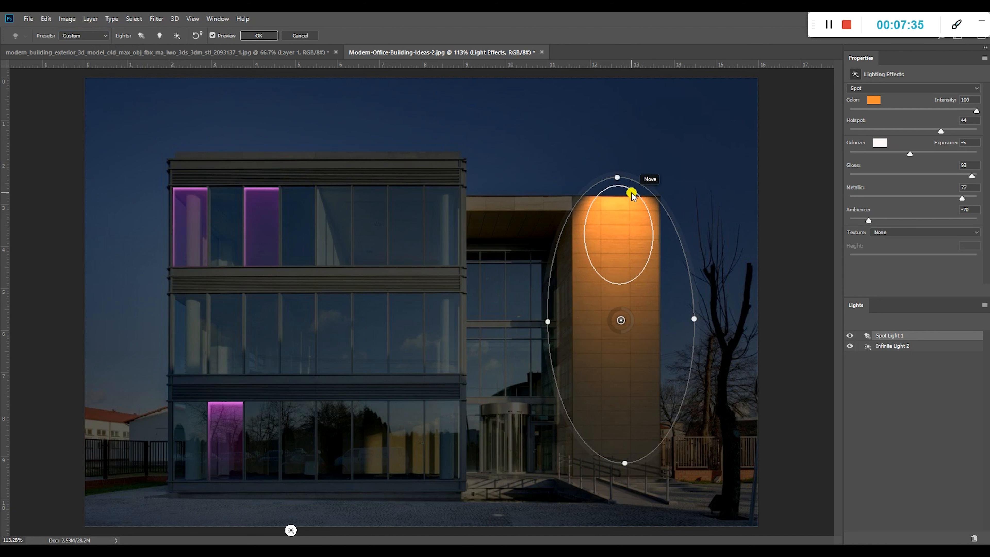
# - Stretch the spot light's ellipse and shift it slightly up the wall, and widen its hotspot to 97
pyautogui.moveTo(632, 464); pyautogui.dragTo(623, 478)
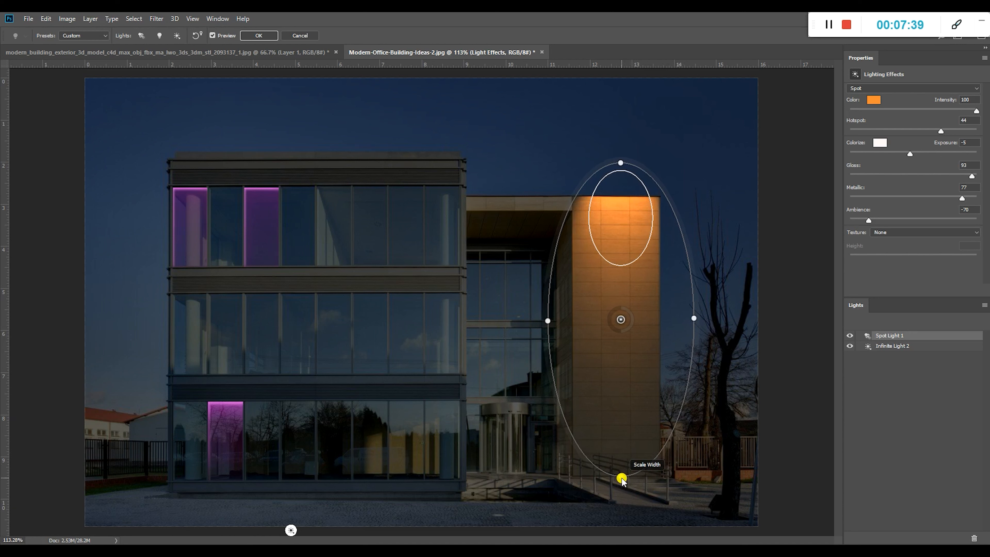
pyautogui.moveTo(621, 325); pyautogui.dragTo(618, 312)
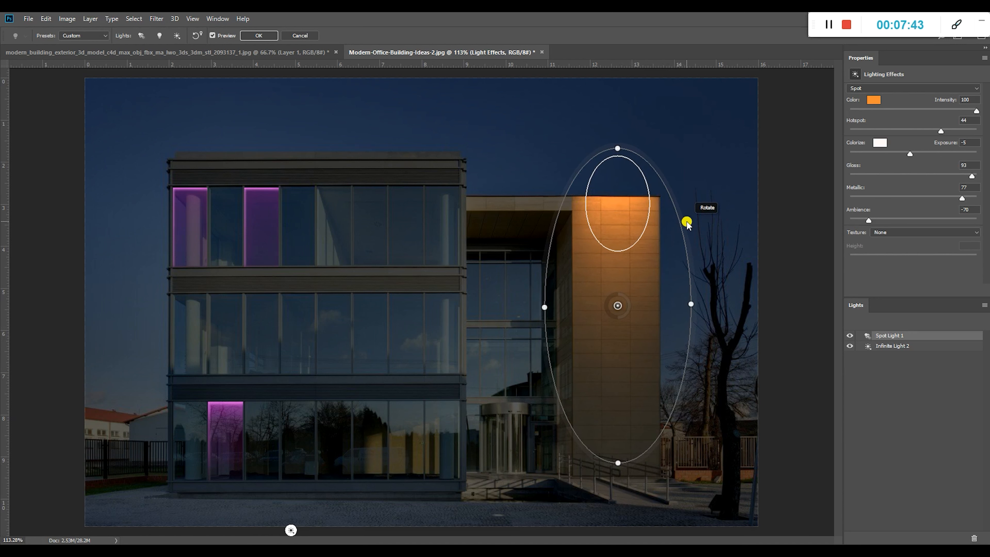
pyautogui.moveTo(622, 253); pyautogui.dragTo(654, 412)
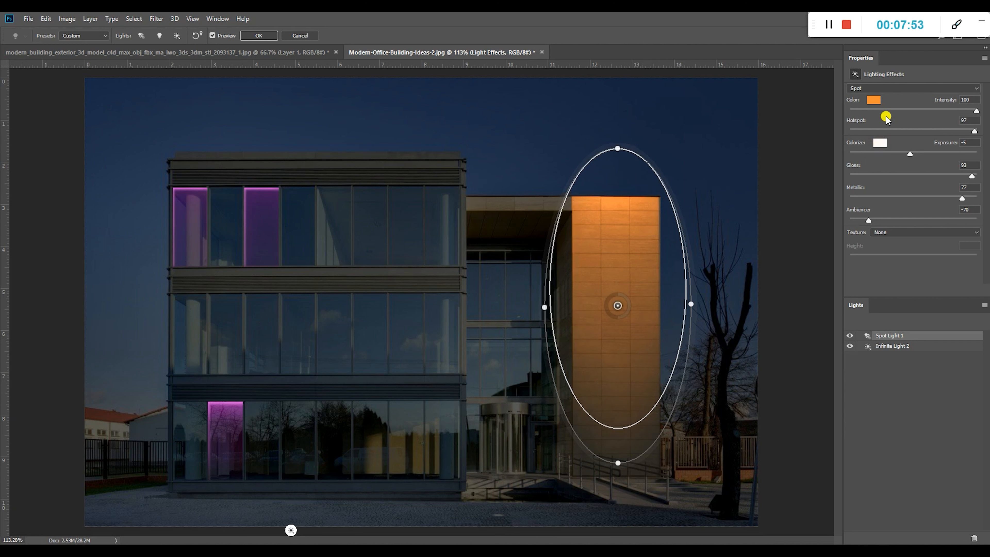
# - Set the spot light's colour to light peach with hue 27, saturation 48 and brightness 100
pyautogui.click(874, 100)
pyautogui.moveTo(181, 274)
pyautogui.mouseDown()
pyautogui.moveTo(203, 281)
pyautogui.moveTo(169, 244)
pyautogui.moveTo(188, 245)
pyautogui.moveTo(171, 244)
pyautogui.mouseUp()
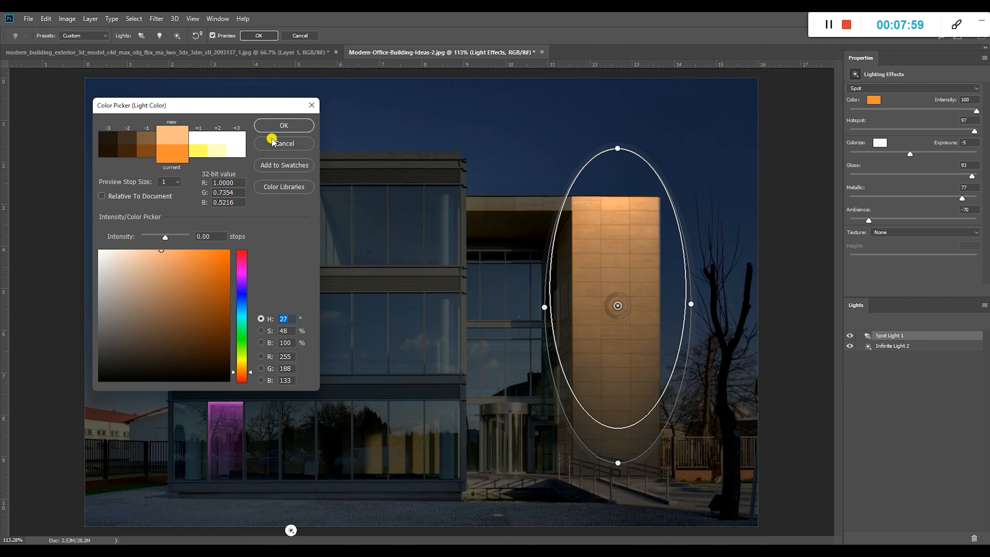
pyautogui.click(274, 127)
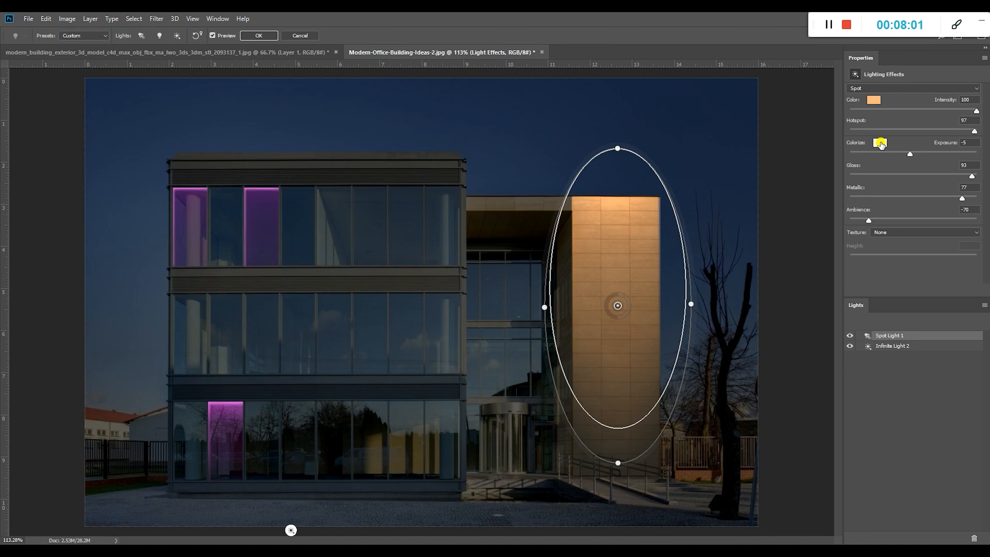
# - Set the Colorize ambient colour to white at an intensity of -0.14 stops
pyautogui.click(880, 143)
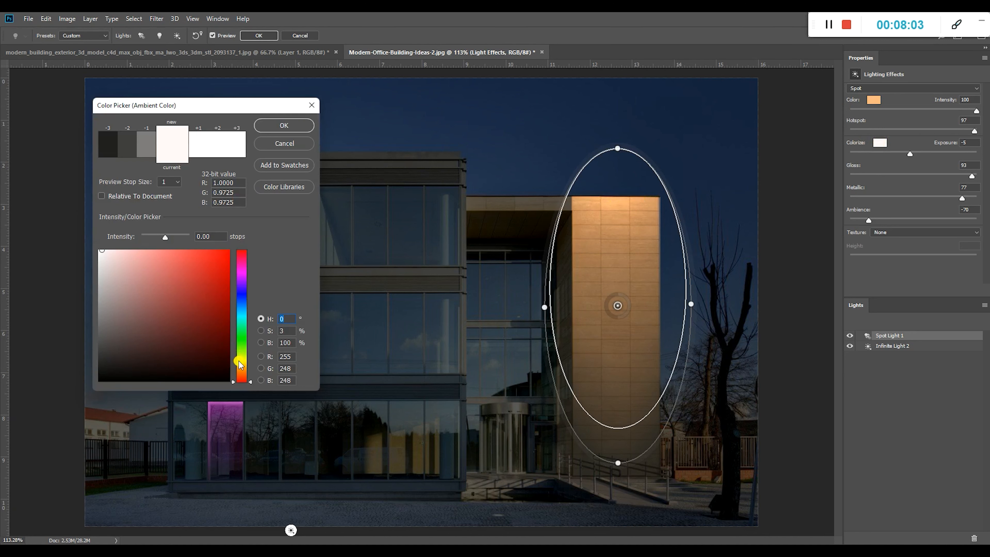
pyautogui.moveTo(241, 381); pyautogui.dragTo(241, 376)
pyautogui.moveTo(210, 294); pyautogui.dragTo(95, 235)
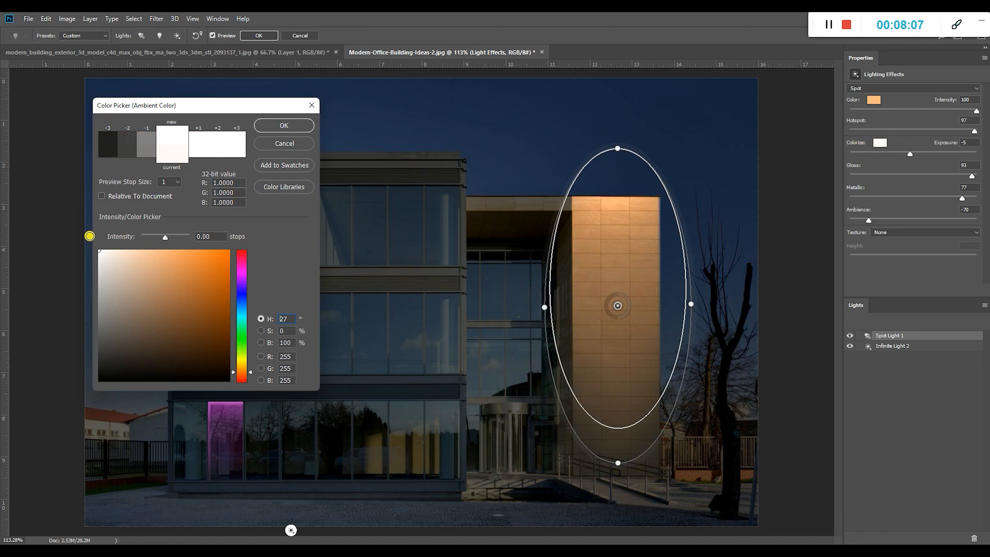
pyautogui.moveTo(187, 256)
pyautogui.mouseDown()
pyautogui.moveTo(135, 242)
pyautogui.moveTo(164, 239)
pyautogui.mouseUp()
pyautogui.click(163, 268)
pyautogui.moveTo(206, 249)
pyautogui.mouseDown()
pyautogui.moveTo(192, 285)
pyautogui.moveTo(124, 279)
pyautogui.moveTo(159, 339)
pyautogui.moveTo(195, 343)
pyautogui.moveTo(164, 319)
pyautogui.moveTo(204, 305)
pyautogui.moveTo(200, 265)
pyautogui.moveTo(124, 266)
pyautogui.moveTo(99, 250)
pyautogui.mouseUp()
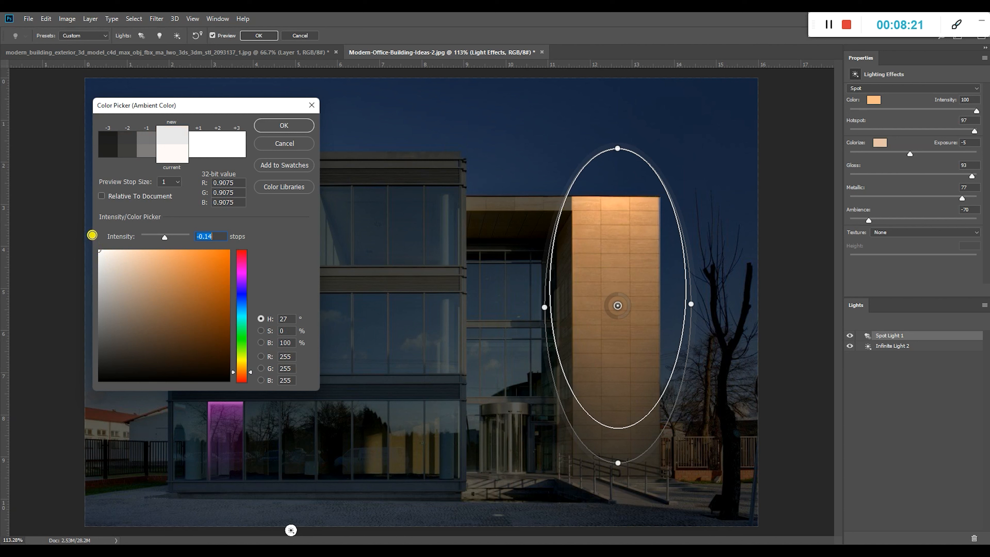
pyautogui.click(263, 126)
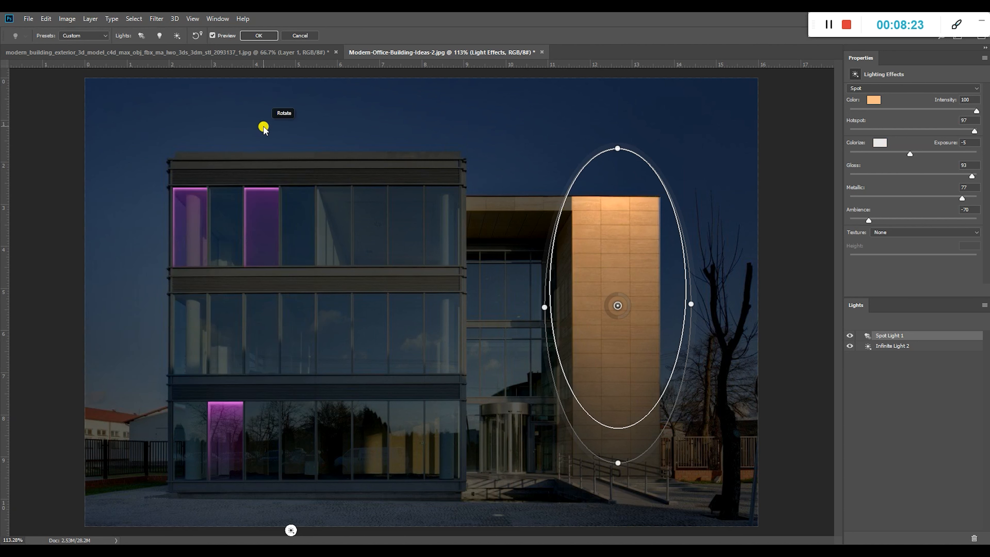
# - Make the spot light's colour a slightly more saturated orange at hue 27, and move the light slightly down the stone wall
pyautogui.click(881, 102)
pyautogui.moveTo(168, 282)
pyautogui.mouseDown()
pyautogui.moveTo(201, 267)
pyautogui.moveTo(199, 239)
pyautogui.moveTo(215, 281)
pyautogui.moveTo(188, 312)
pyautogui.moveTo(204, 270)
pyautogui.moveTo(178, 245)
pyautogui.mouseUp()
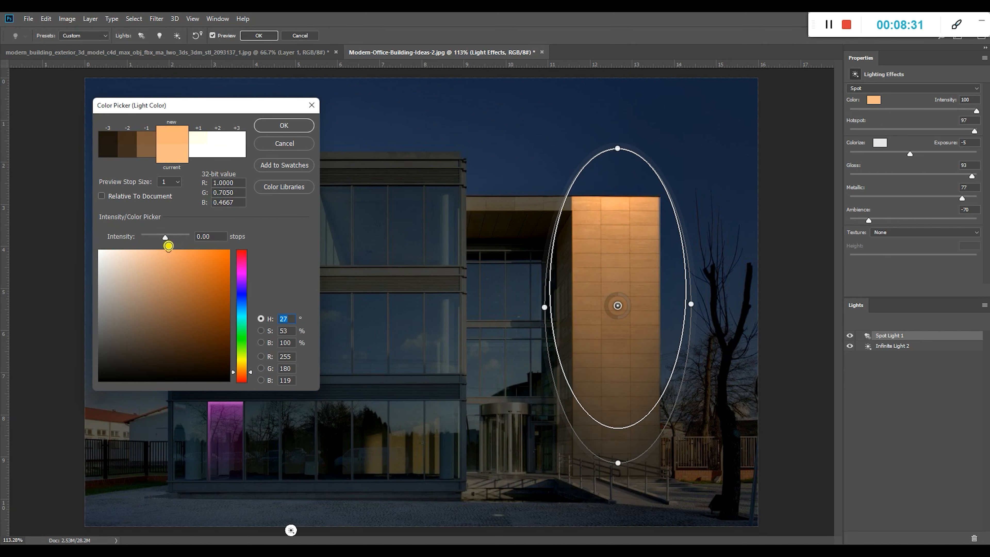
pyautogui.click(277, 125)
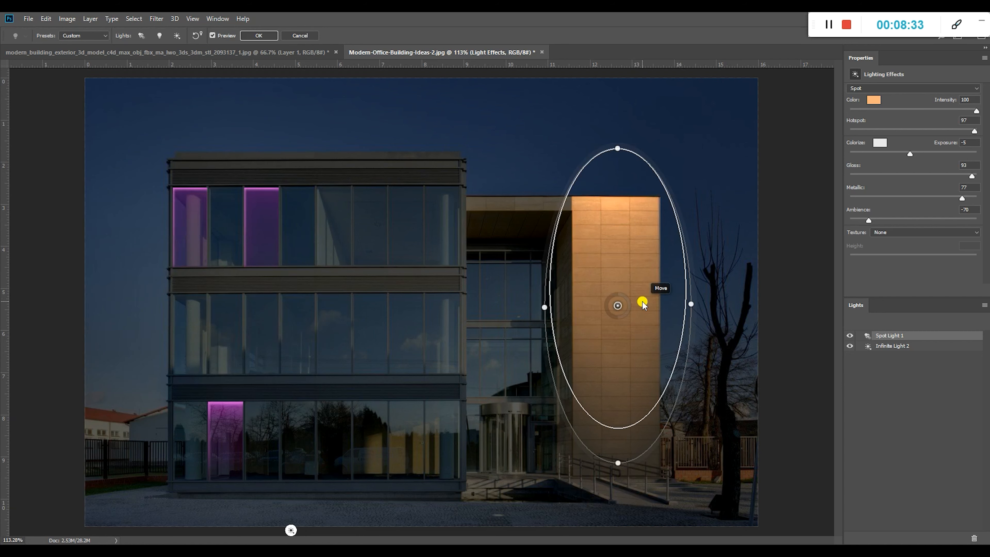
pyautogui.moveTo(623, 311)
pyautogui.mouseDown()
pyautogui.moveTo(620, 360)
pyautogui.moveTo(618, 318)
pyautogui.mouseUp()
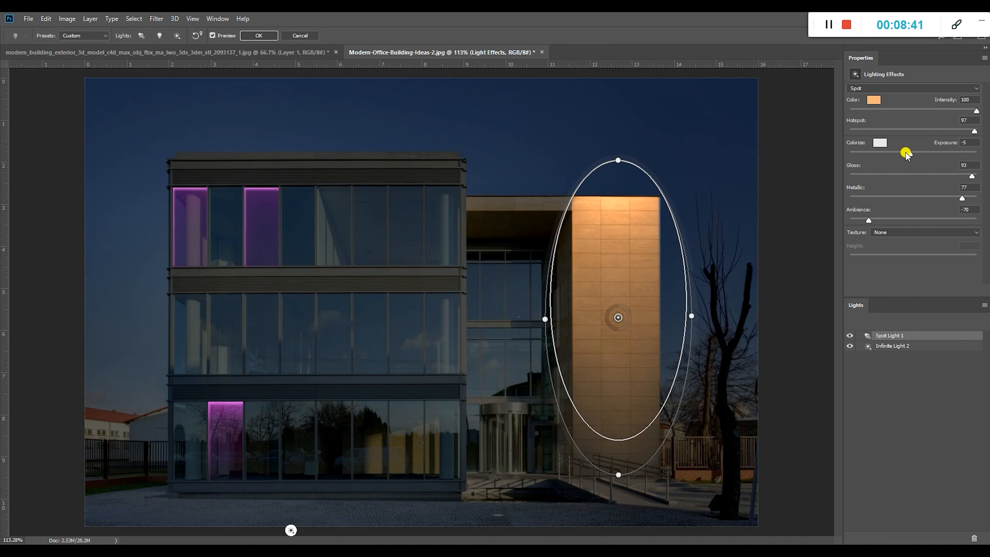
# - Set the spot light's exposure to 7, hotspot to 100 and ambience to -48, and apply the lighting effects
pyautogui.moveTo(906, 153); pyautogui.dragTo(918, 171)
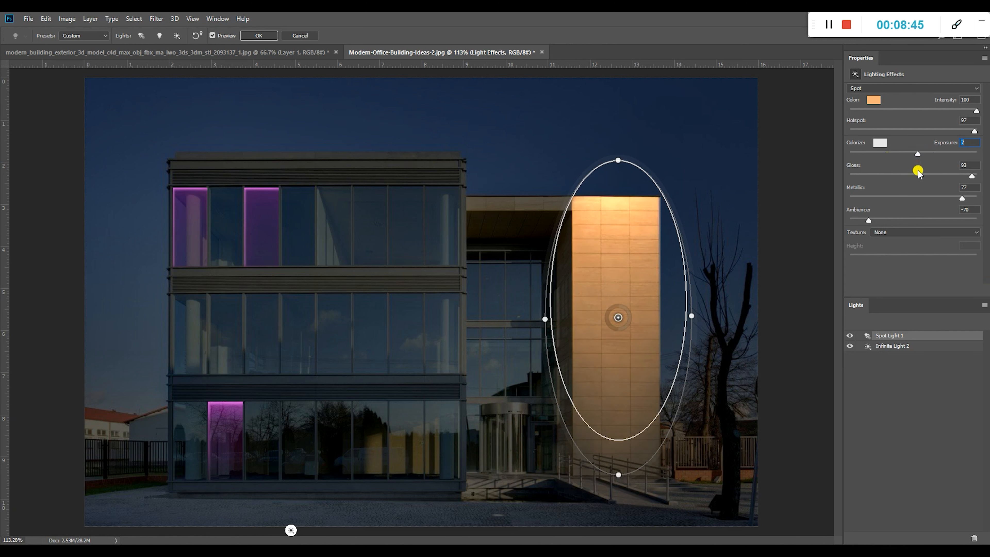
pyautogui.moveTo(976, 131)
pyautogui.mouseDown()
pyautogui.moveTo(917, 131)
pyautogui.moveTo(983, 137)
pyautogui.moveTo(919, 142)
pyautogui.moveTo(988, 133)
pyautogui.mouseUp()
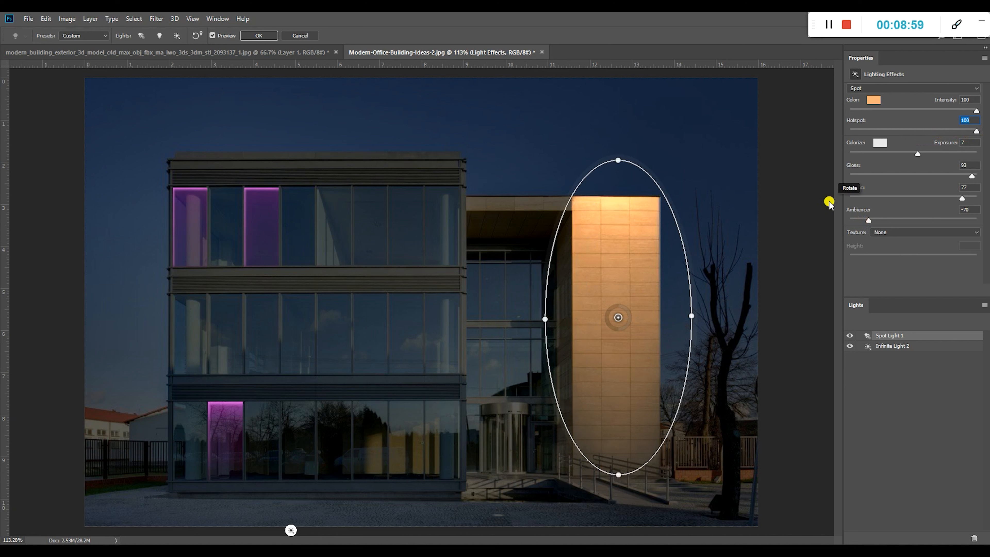
pyautogui.moveTo(879, 222)
pyautogui.mouseDown()
pyautogui.moveTo(971, 218)
pyautogui.moveTo(850, 224)
pyautogui.moveTo(884, 223)
pyautogui.mouseUp()
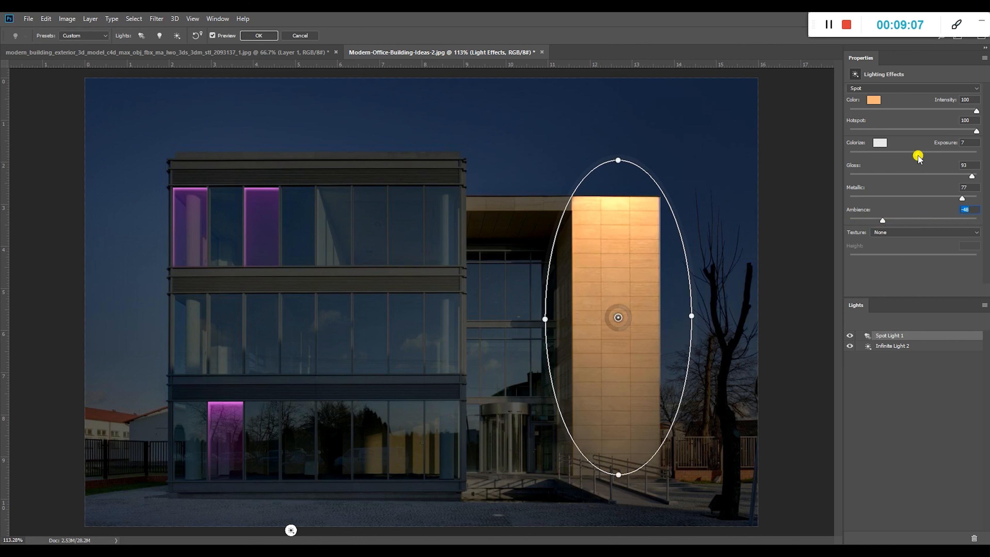
pyautogui.moveTo(980, 135)
pyautogui.mouseDown()
pyautogui.moveTo(966, 131)
pyautogui.moveTo(980, 133)
pyautogui.mouseUp()
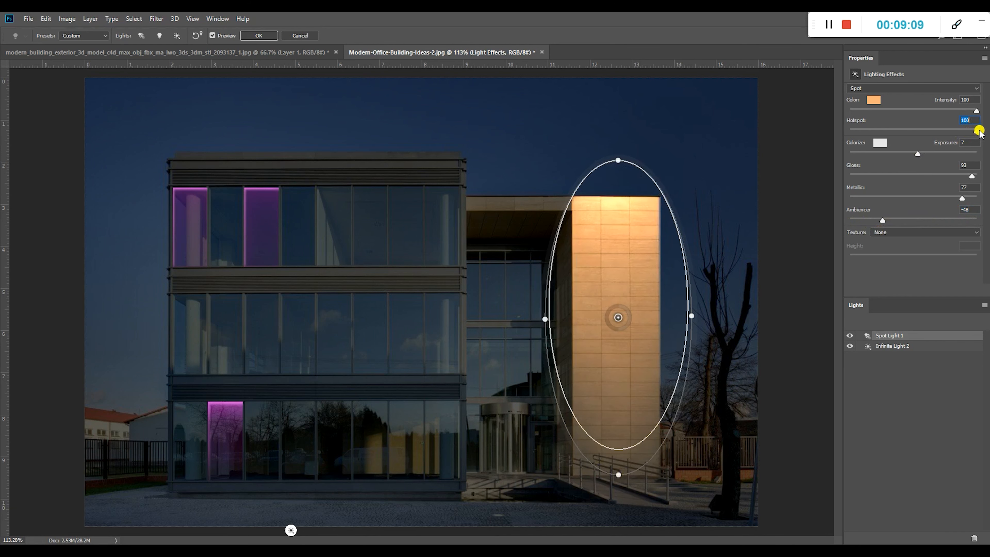
pyautogui.click(255, 36)
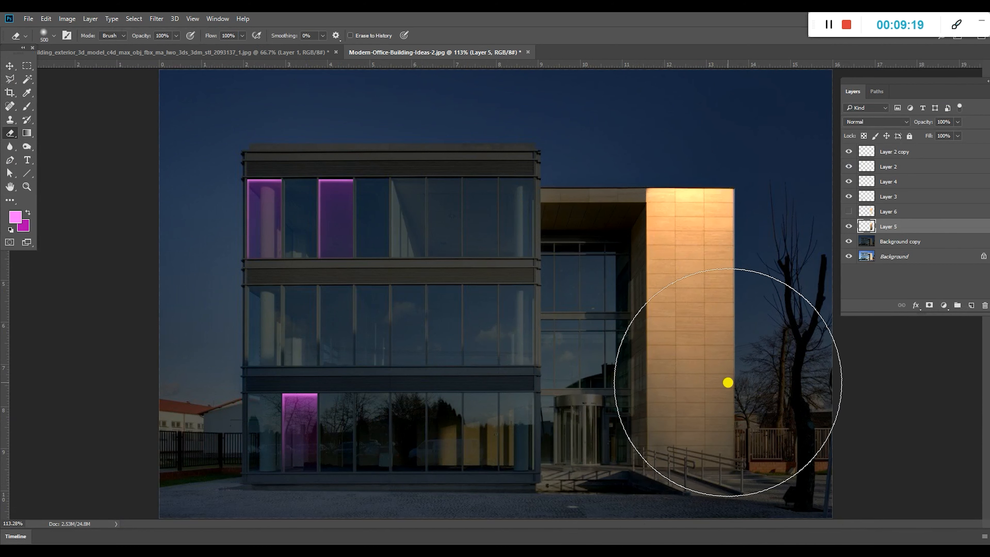
pyautogui.click(156, 18)
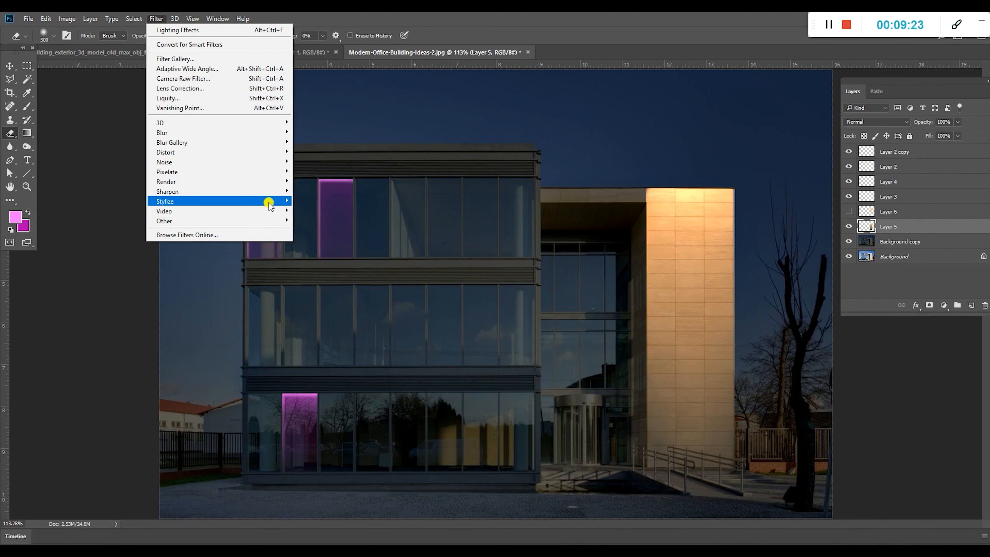
pyautogui.moveTo(261, 182)
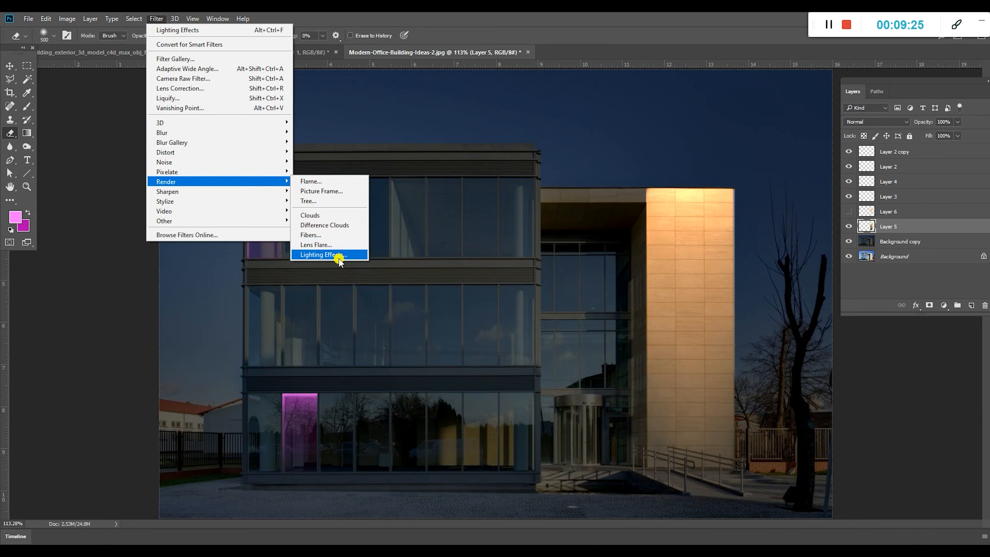
pyautogui.click(762, 328)
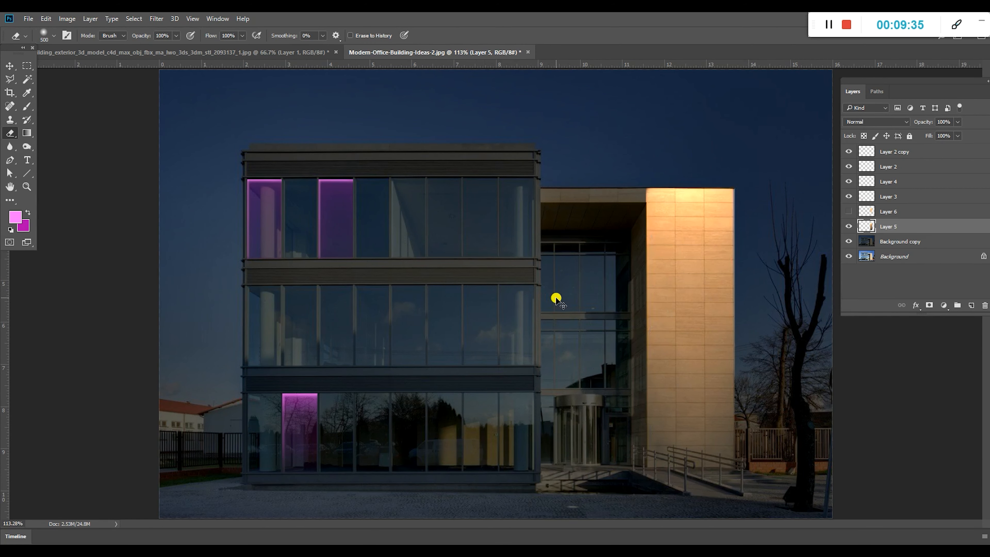
# - Start saving a copy of the document and choose the Others (E:) drive as the destination
pyautogui.hotkey('ctrl', 'shift', 's')
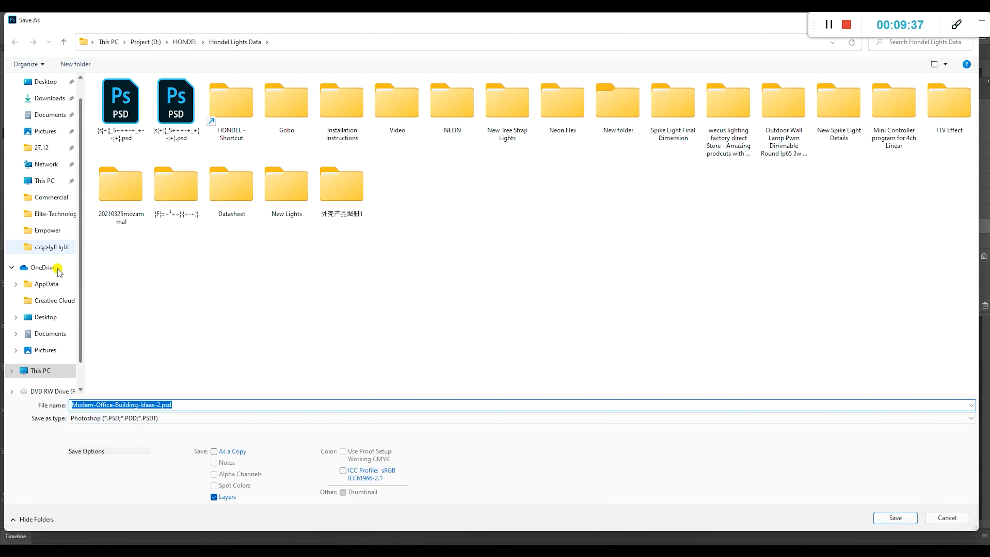
pyautogui.click(38, 180)
pyautogui.click(46, 88)
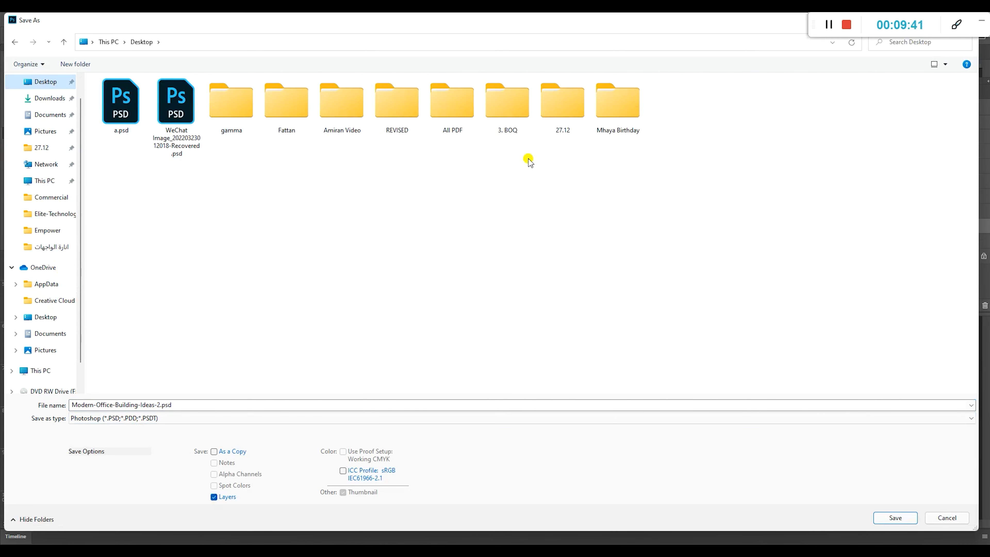
pyautogui.click(46, 181)
pyautogui.doubleClick(546, 149)
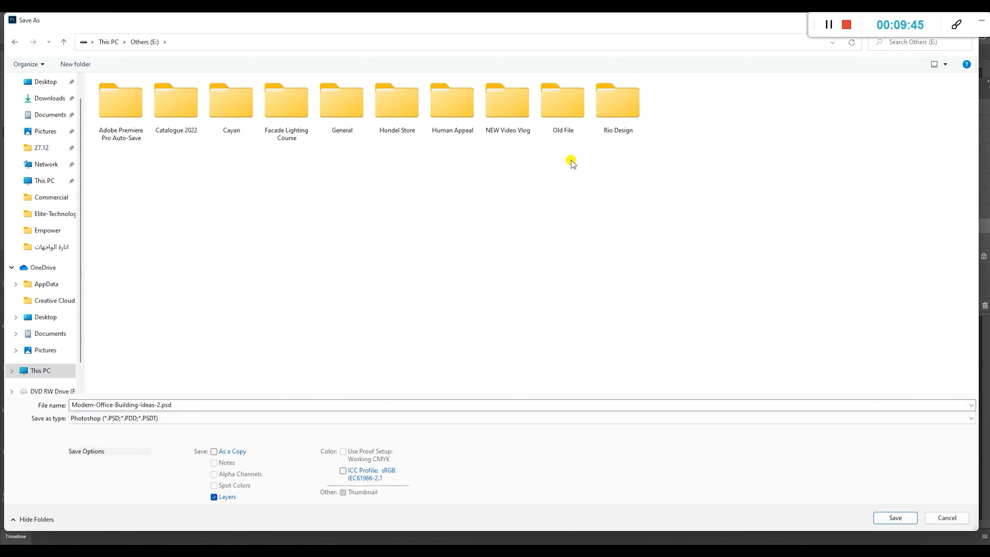
# - Name the file A, choose the JPEG format and save it at maximum quality 10 with the Progressive option
pyautogui.tripleClick(177, 404)
pyautogui.write('A')
pyautogui.click(308, 265)
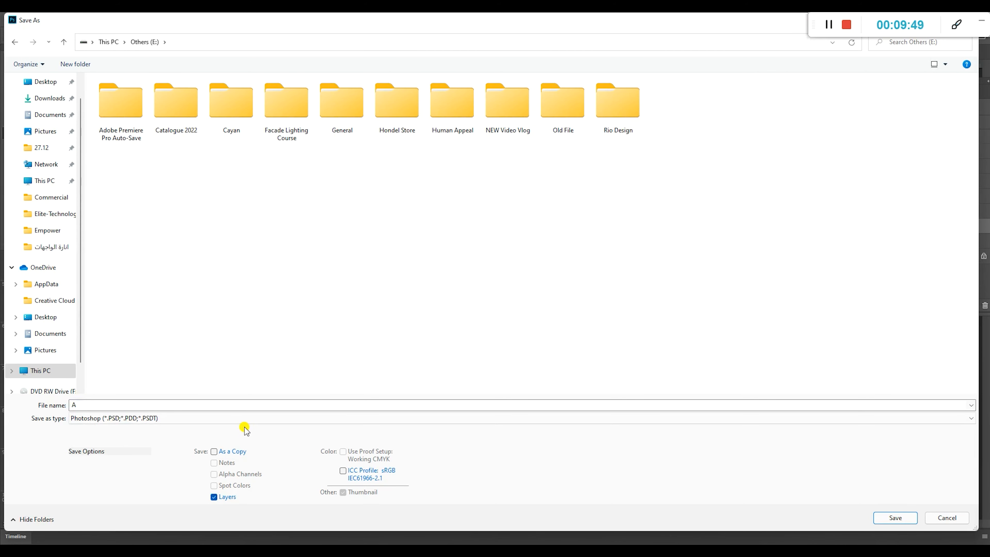
pyautogui.click(238, 420)
pyautogui.click(102, 314)
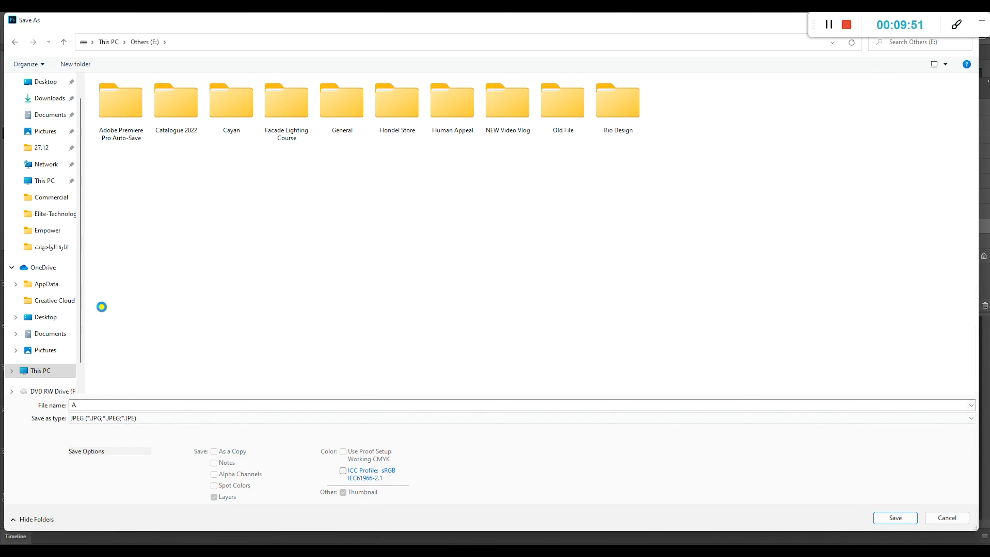
pyautogui.click(887, 520)
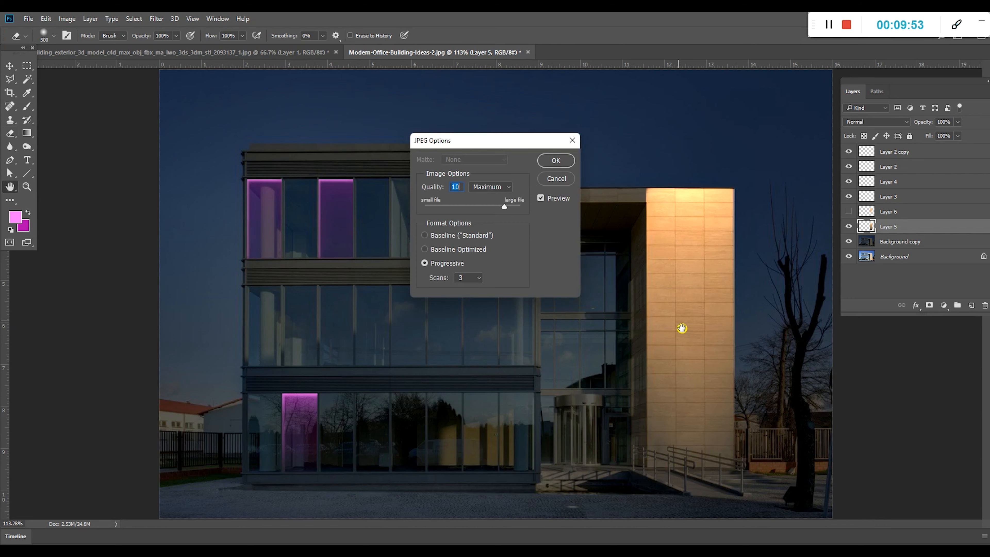
pyautogui.click(566, 157)
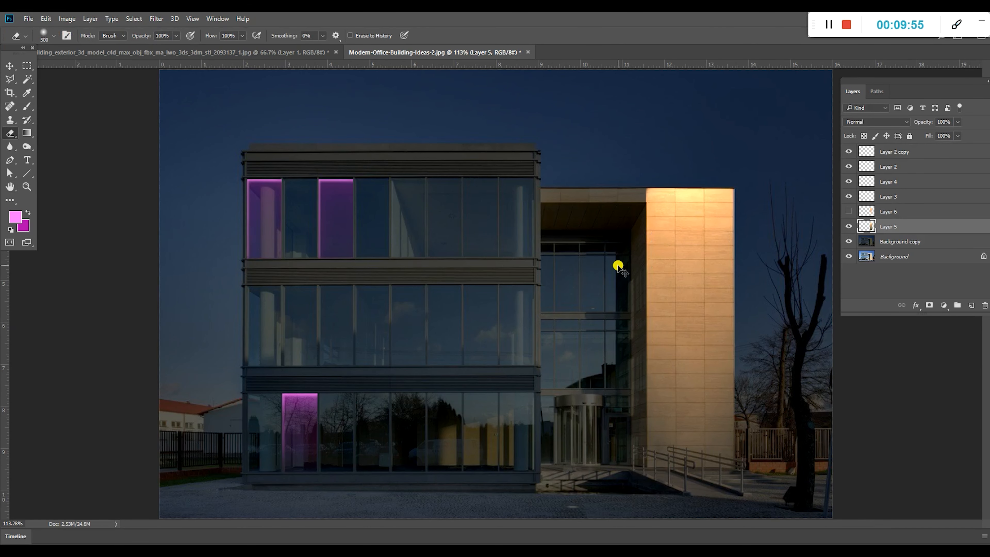
# - Open A.jpg from the Others (E:) drive and strengthen its contrast with a Brightness/Contrast adjustment
pyautogui.hotkey('ctrl', 'o')
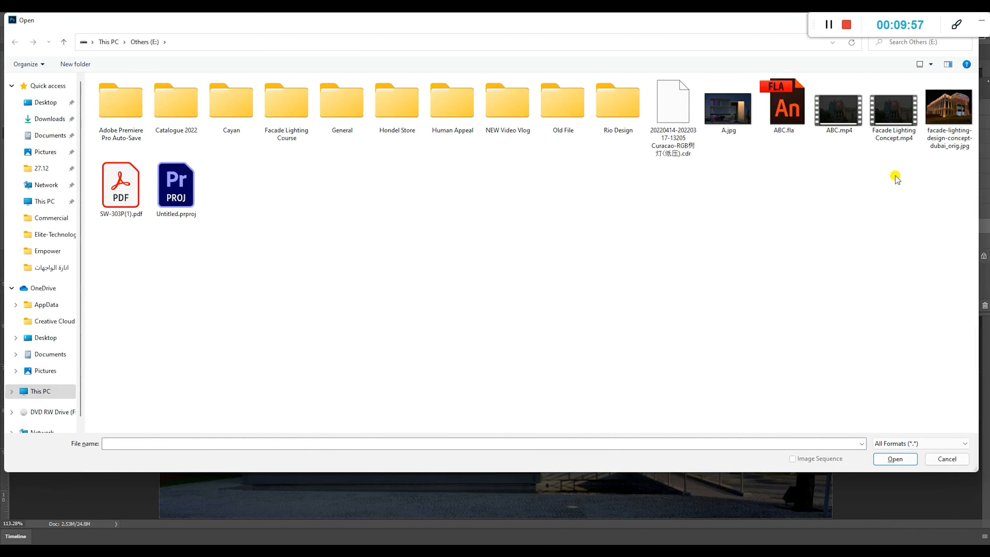
pyautogui.doubleClick(734, 123)
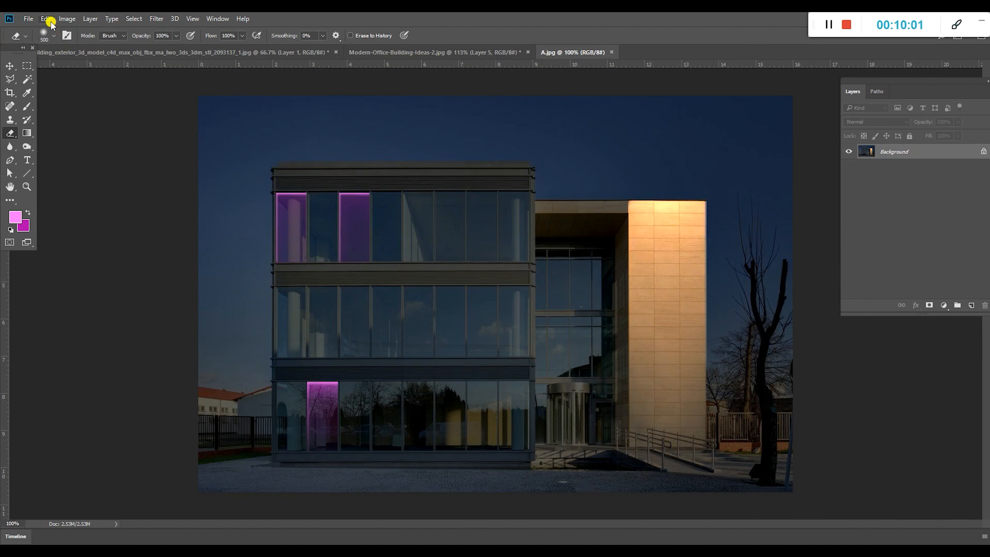
pyautogui.click(59, 20)
pyautogui.moveTo(74, 42)
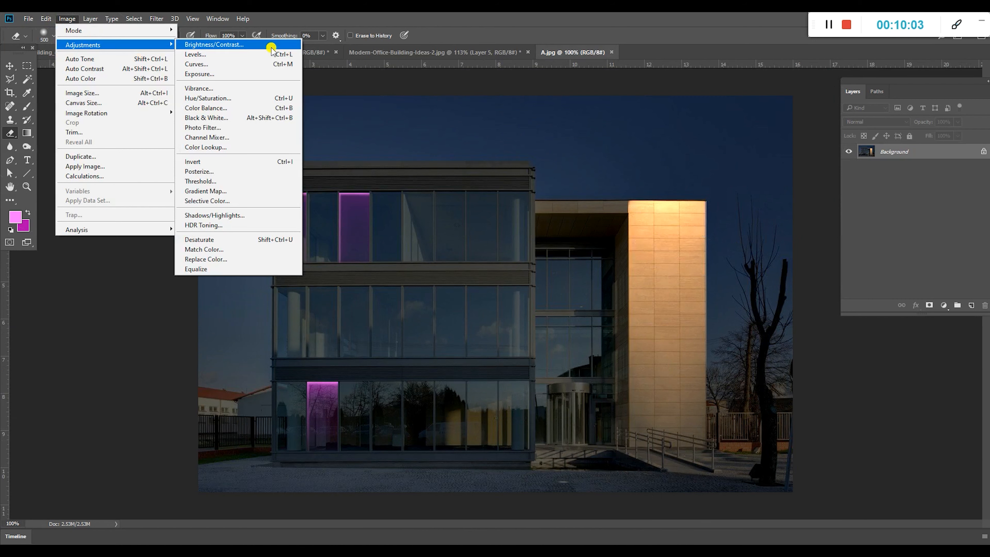
pyautogui.click(270, 39)
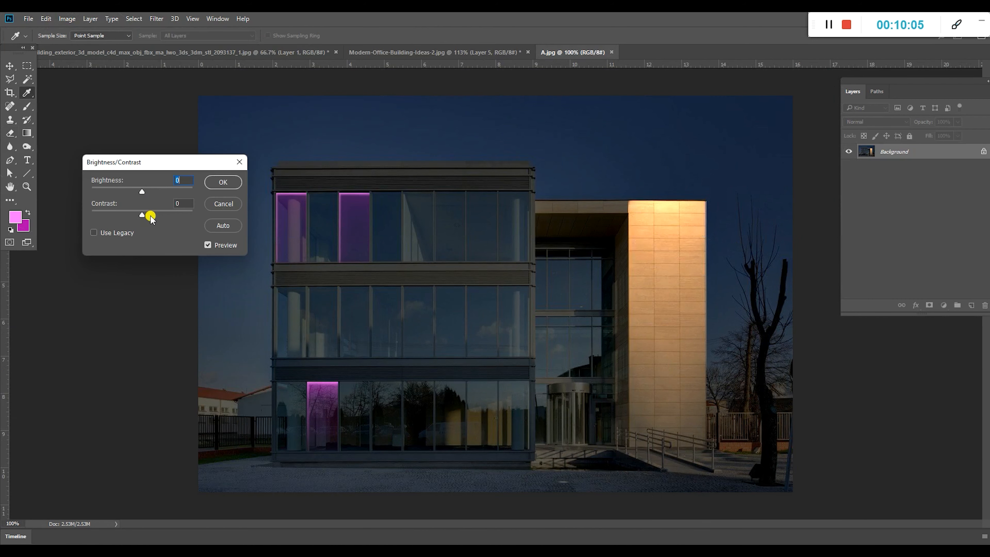
pyautogui.moveTo(141, 194); pyautogui.dragTo(146, 195)
pyautogui.click(222, 180)
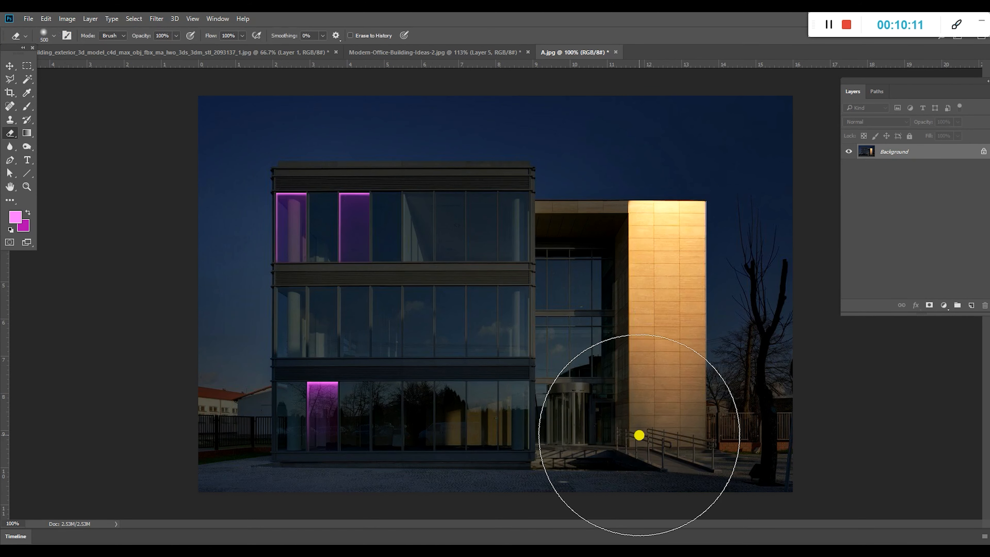
# - Examine the magenta windows on the upper and ground floors at 200% zoom, and return to the whole image
pyautogui.click(26, 187)
pyautogui.click(452, 389)
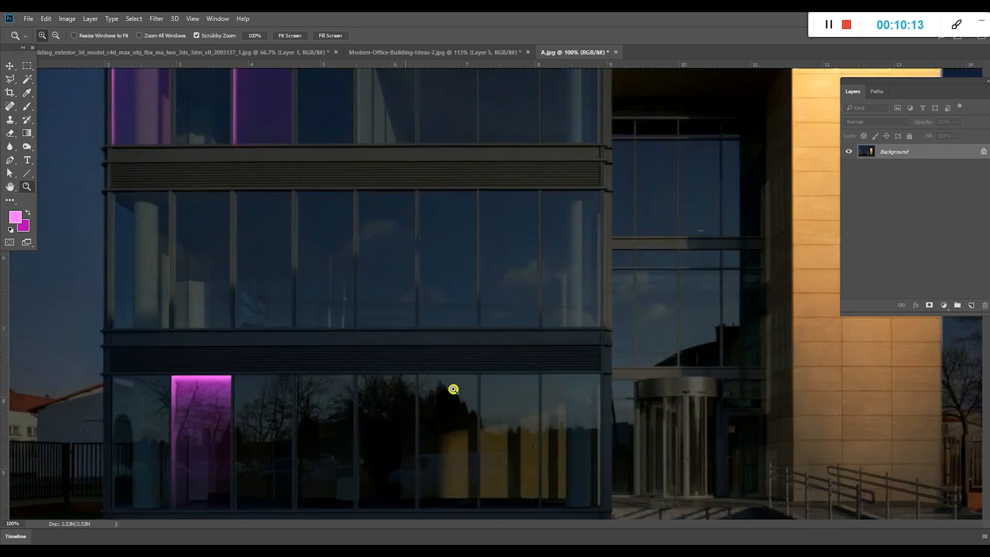
pyautogui.moveTo(327, 417); pyautogui.dragTo(375, 346)
pyautogui.scroll(10, 290, 312)
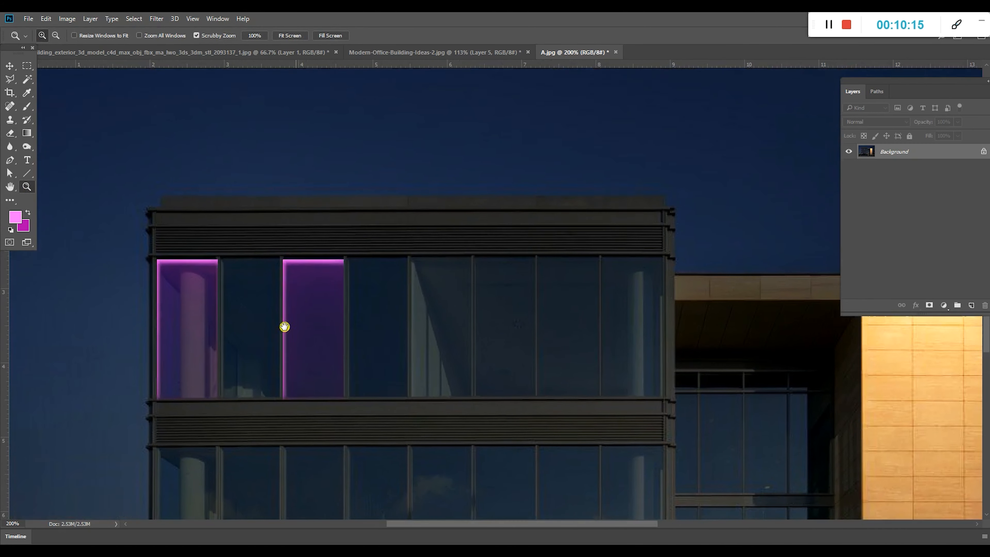
pyautogui.scroll(-10, 234, 390)
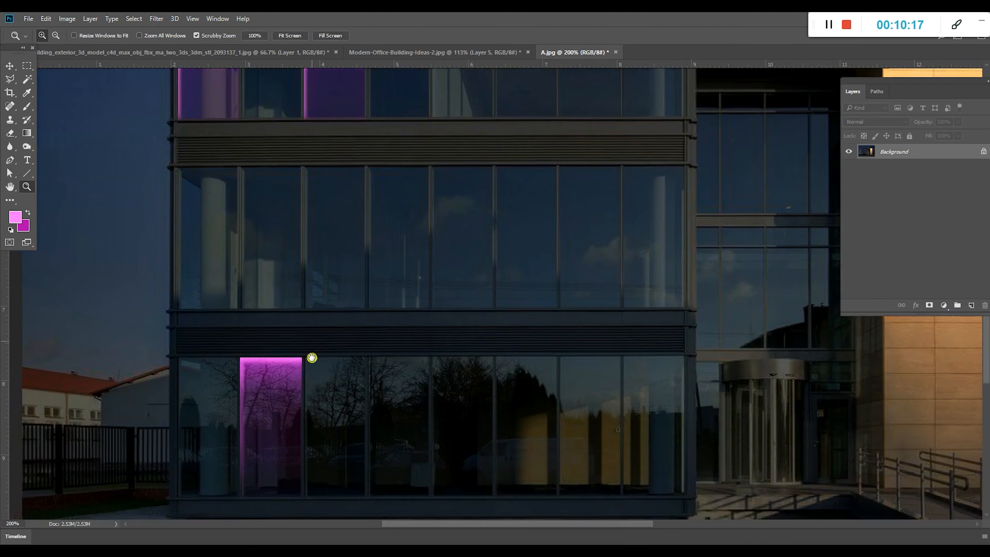
pyautogui.doubleClick(10, 187)
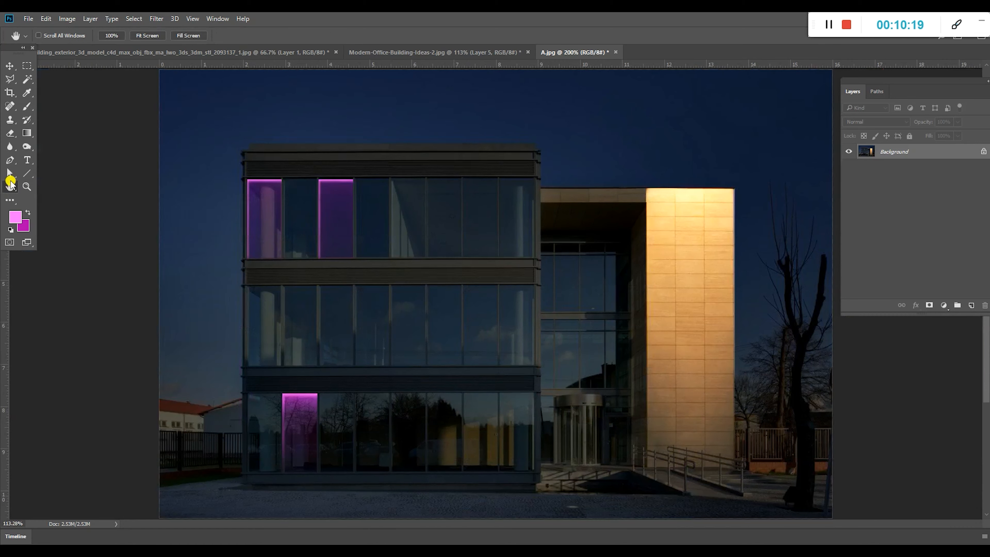